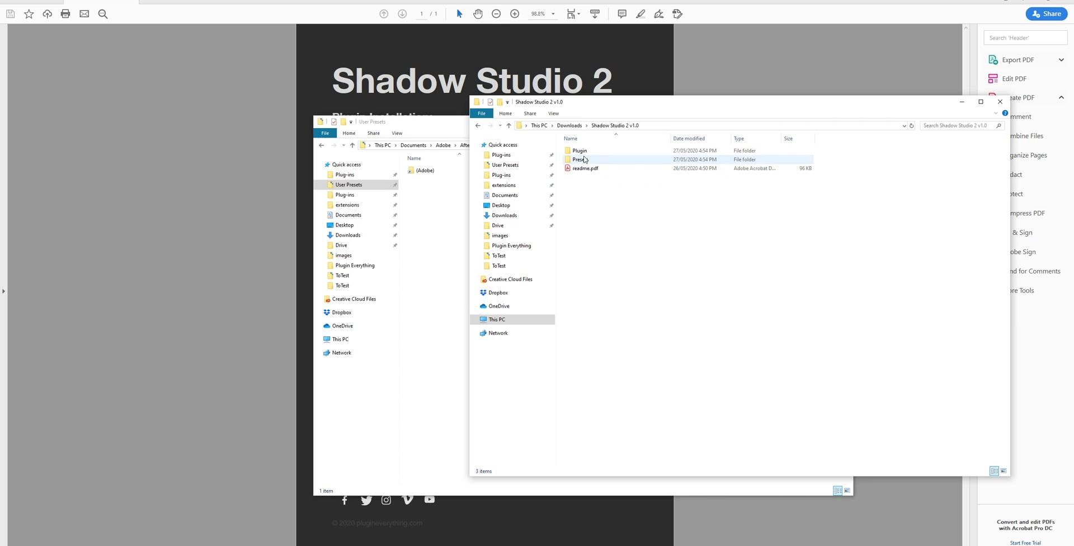
Step: Copy Shadow Studio 2.aex from the package's Plugin\Win folder into the After Effects CC 2019 Plug-ins folder
click(553, 81)
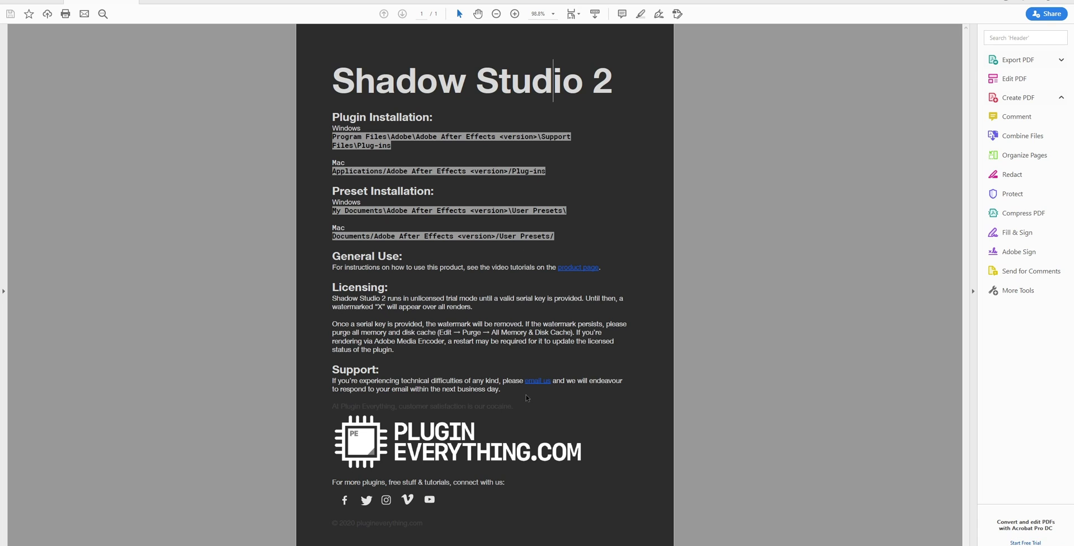
key(alt+Tab)
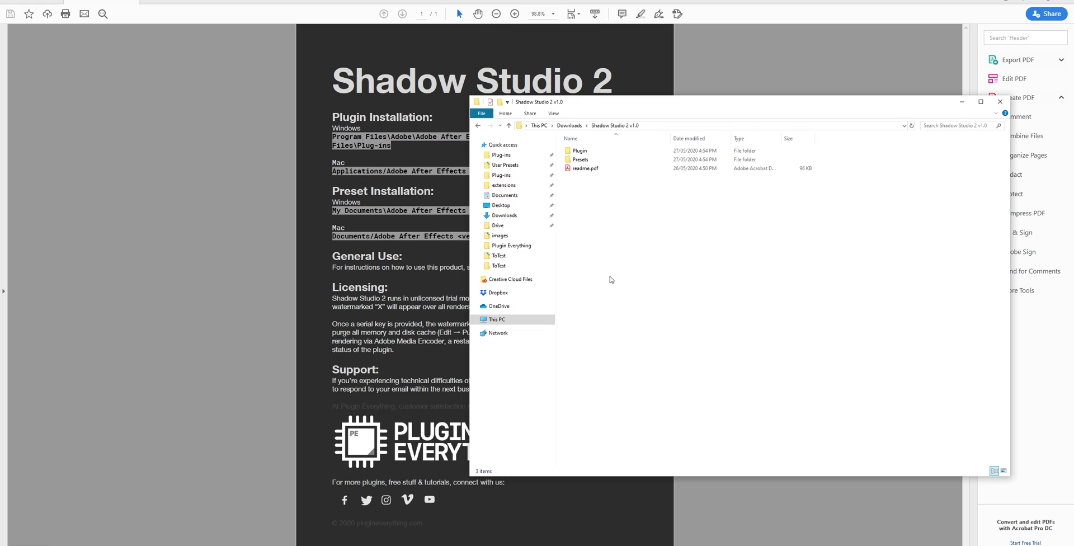
double_click(611, 151)
double_click(611, 151)
click(655, 125)
double_click(606, 159)
click(604, 153)
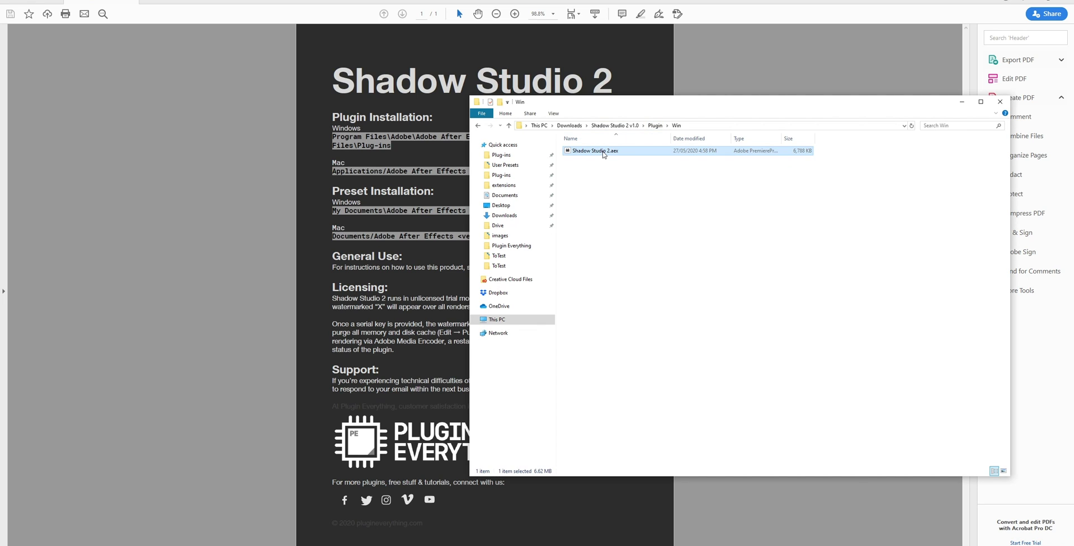
key(alt+Tab)
click(370, 175)
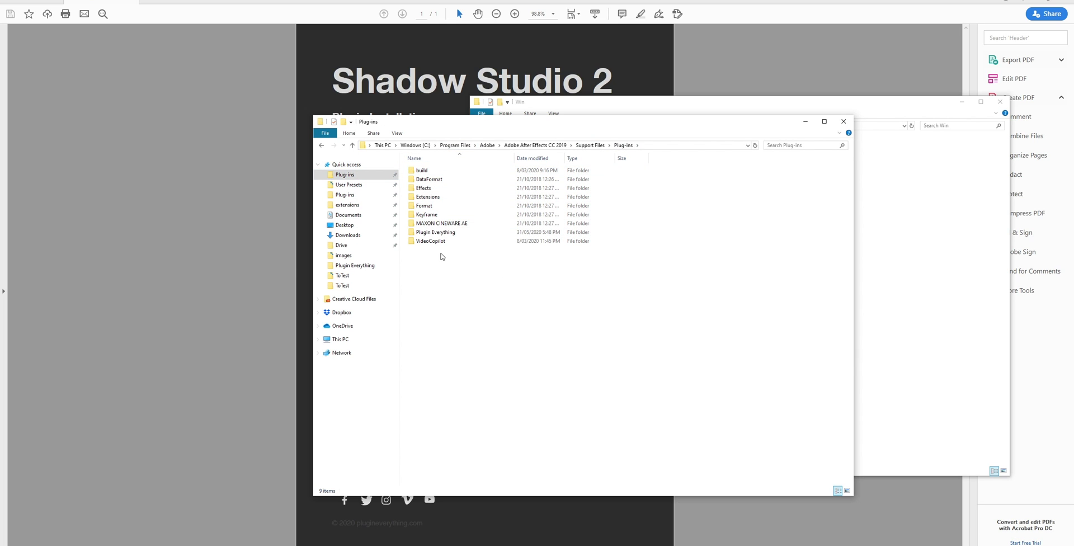
key(ctrl+v)
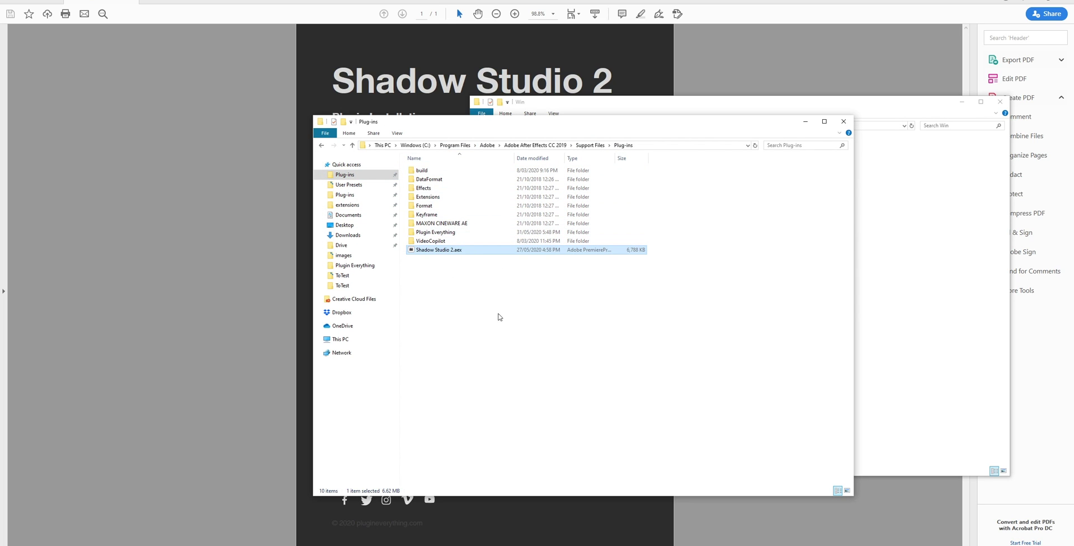
Step: Copy the four SS2 preset files from the package's Presets folder into the After Effects CC 2019 User Presets folder
click(359, 184)
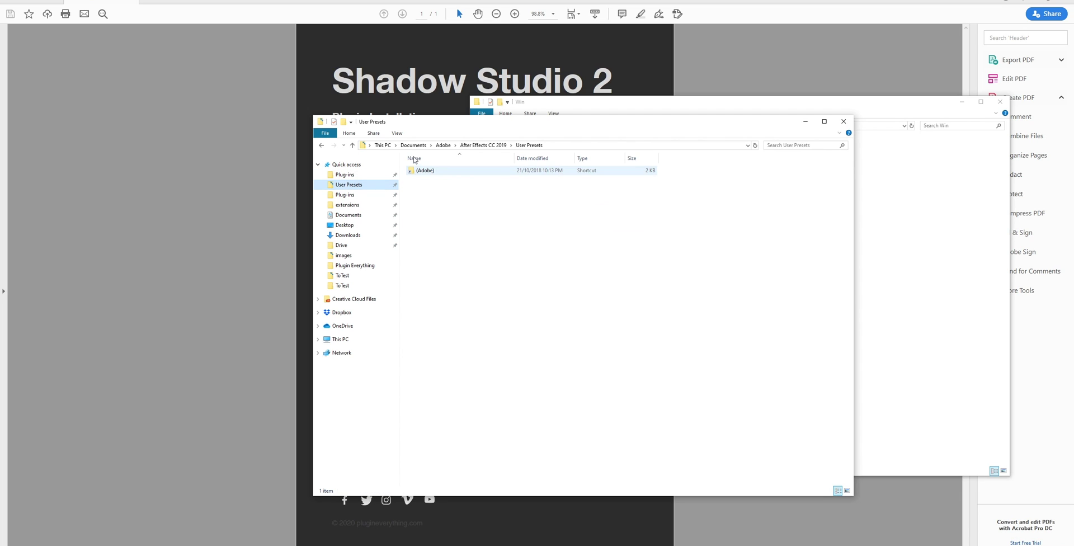
click(865, 239)
click(632, 125)
double_click(594, 160)
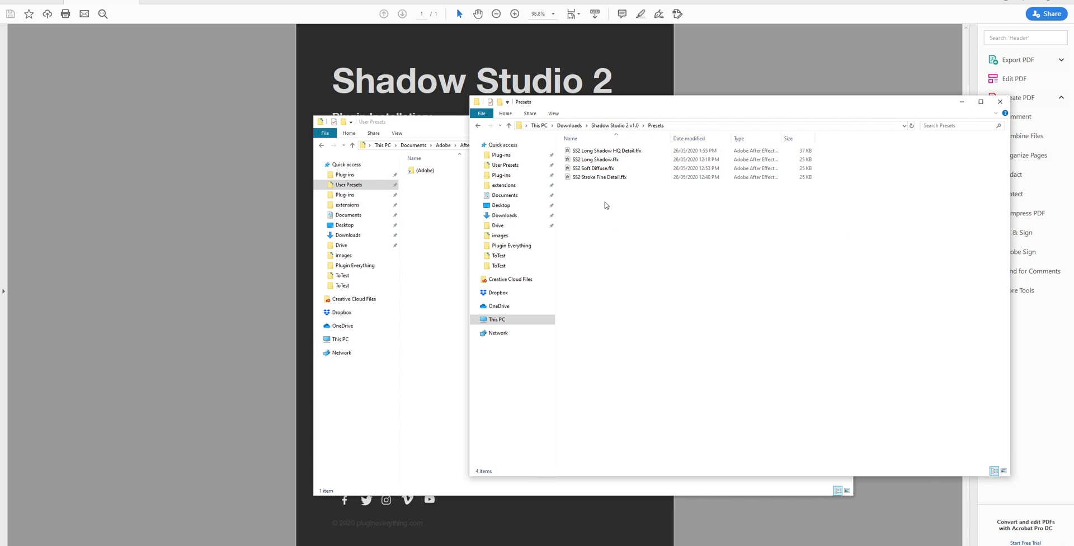
drag(606, 203, 582, 149)
key(ctrl+c)
click(438, 211)
key(ctrl+v)
click(452, 272)
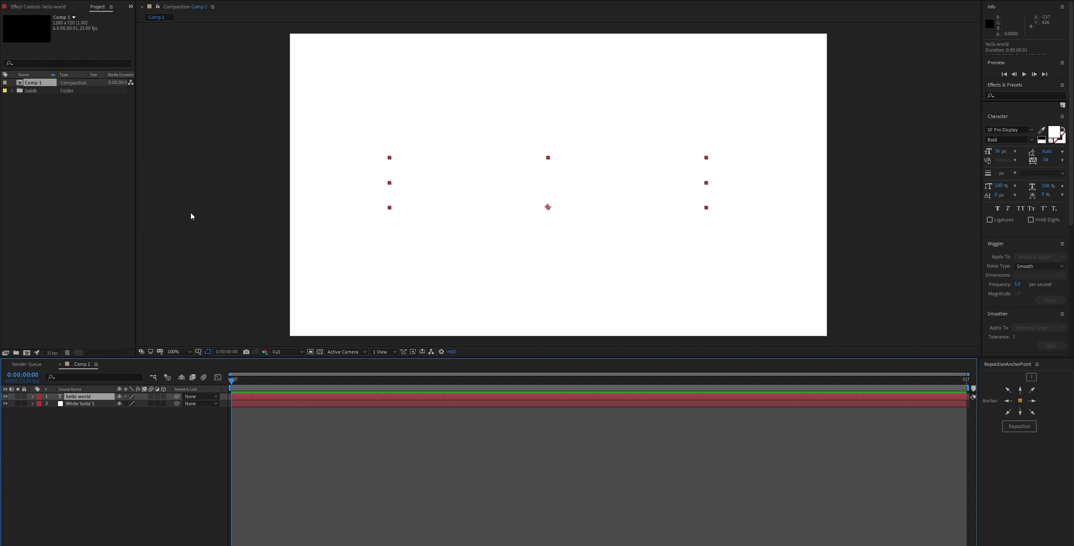
Step: Switch to After Effects and apply the Shadow Studio 2 effect to the hello world text layer
key(ctrl+space)
text(shad)
key(Return)
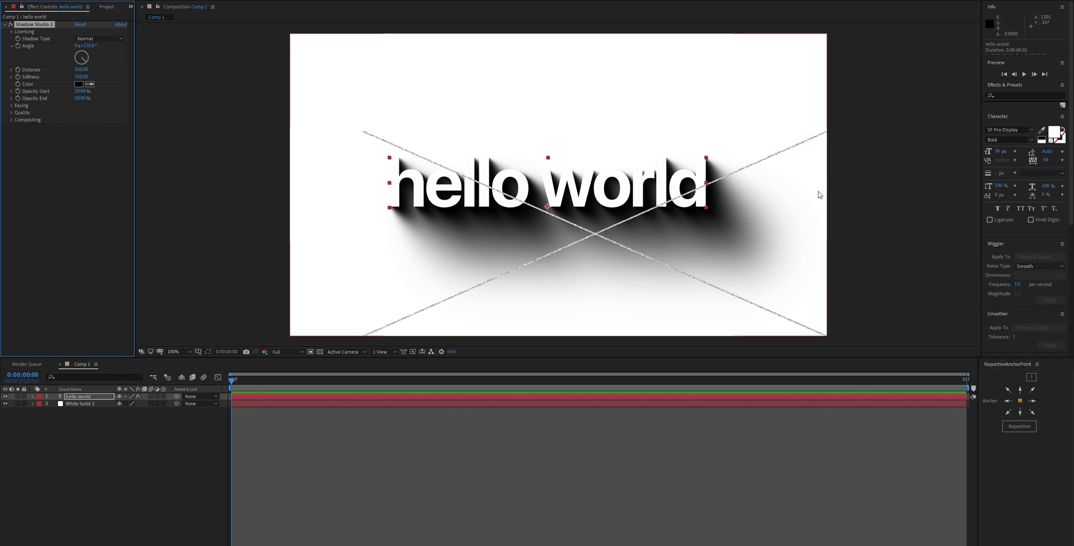
Step: Register Shadow Studio 2 by entering the license key in its licensing settings
click(12, 32)
click(84, 46)
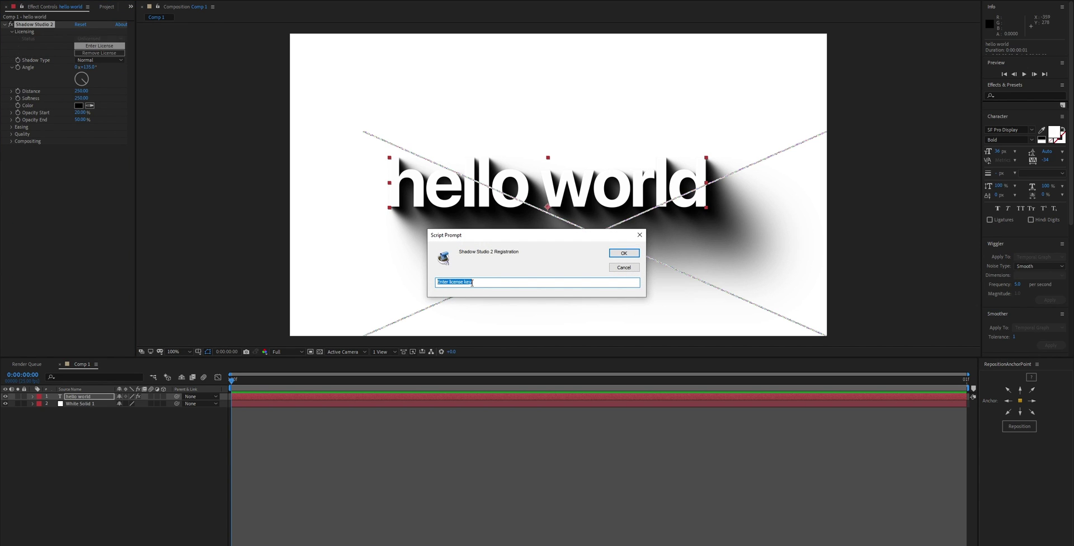
key(Return)
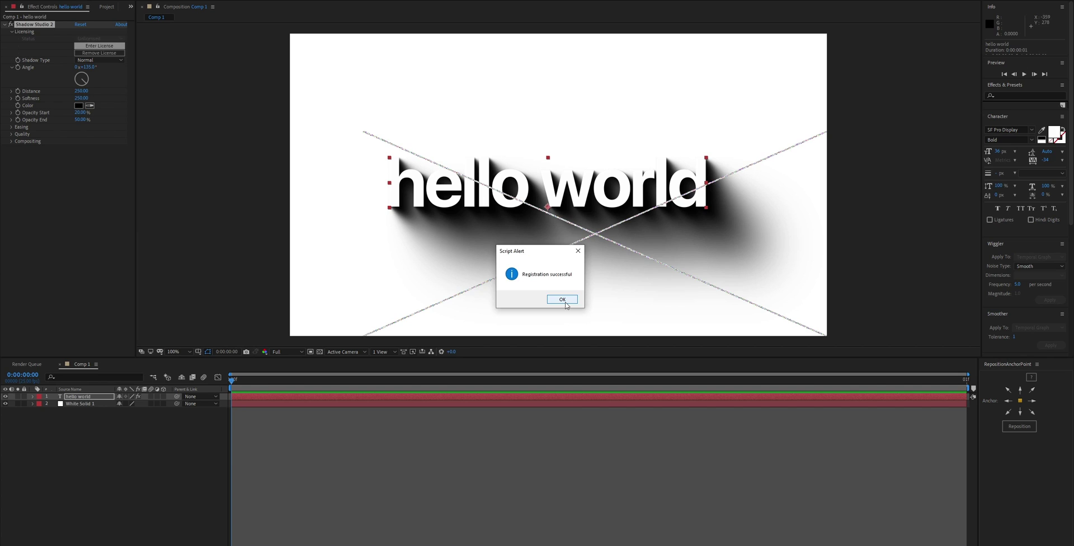
click(562, 300)
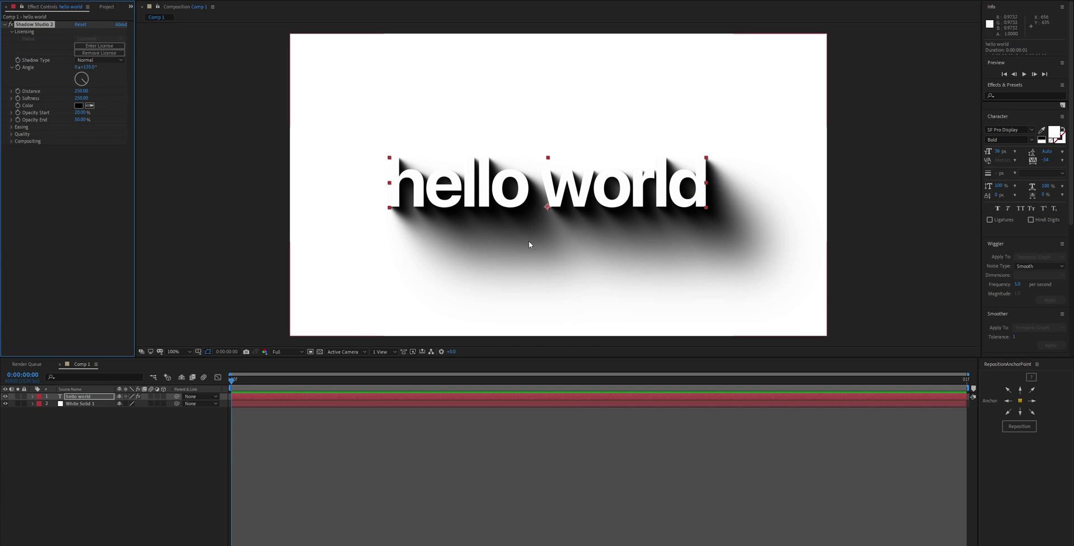
click(10, 32)
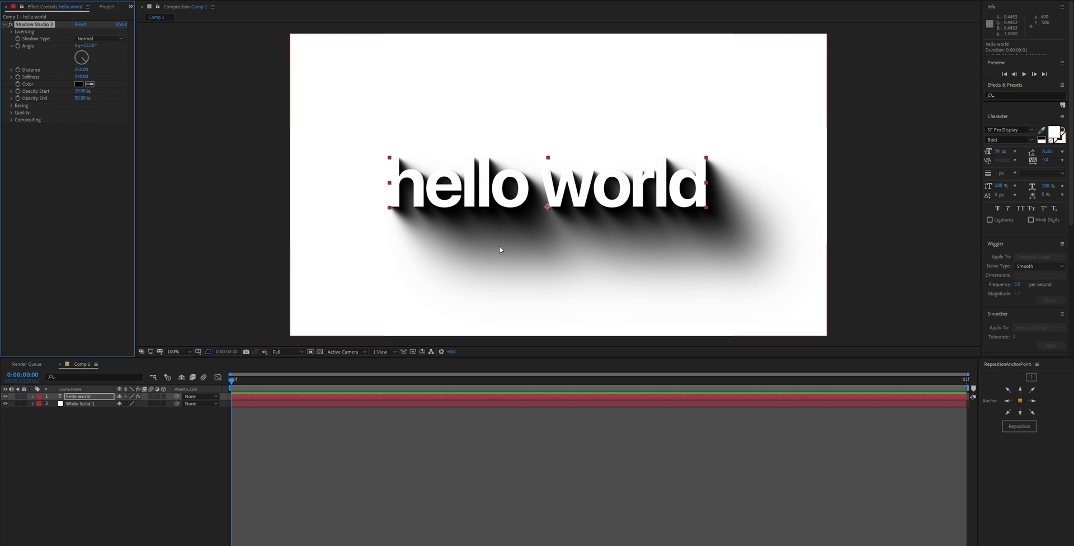
Step: Try an Inner shadow at a 232° angle with 0% start and end opacity, and reset the effect
drag(86, 46, 143, 46)
click(94, 39)
click(94, 57)
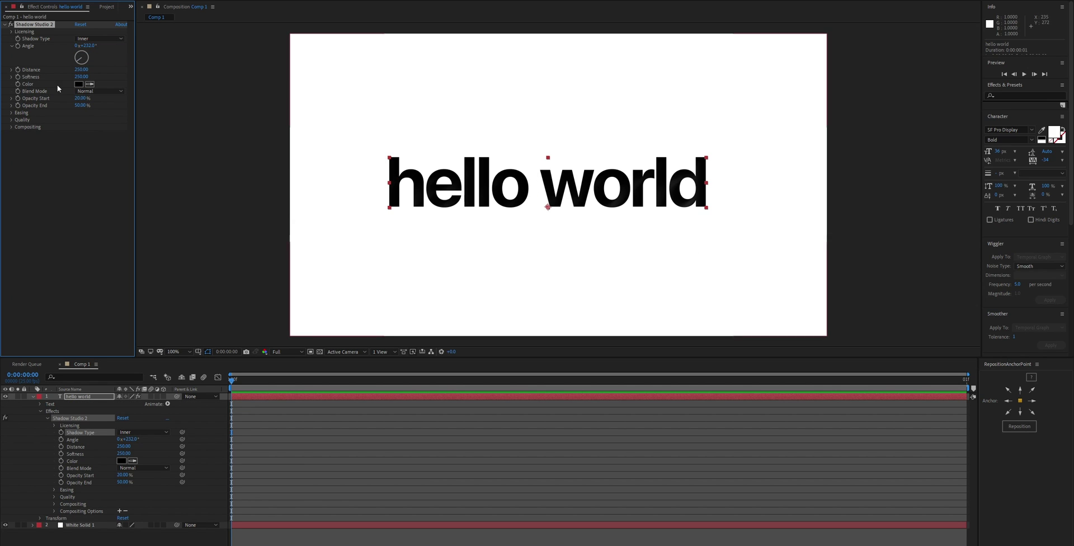
mouse_move(80, 105)
mouse_down()
mouse_move(39, 107)
mouse_move(72, 98)
mouse_up()
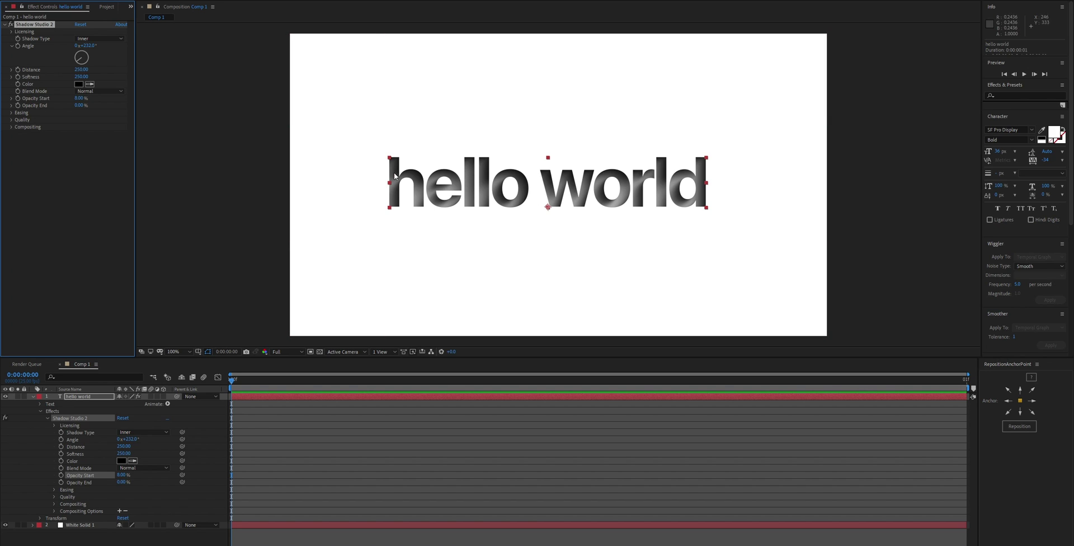
click(81, 24)
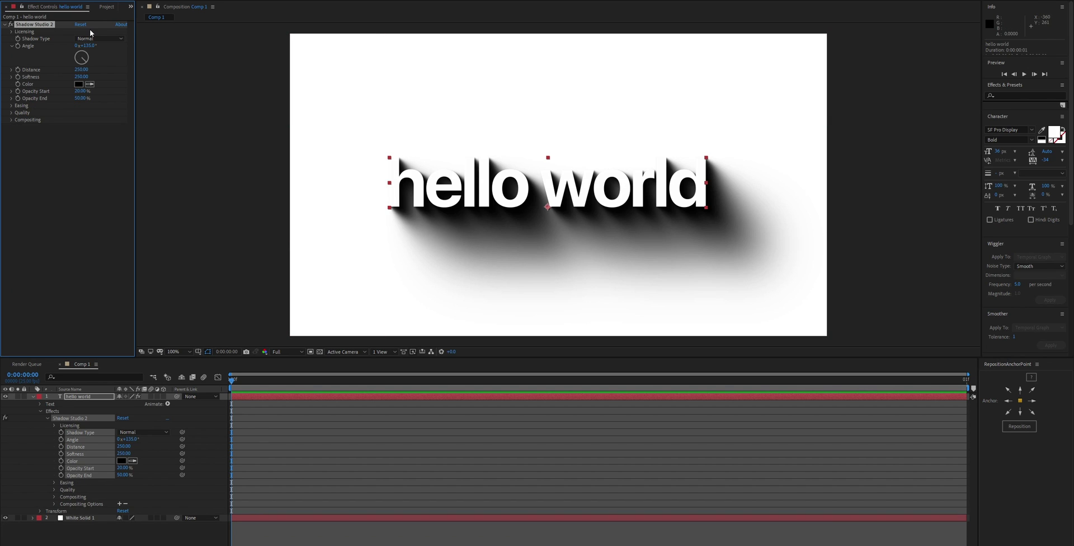
Step: Set the shadow type to Radial and place its origin at 215, 0 on the composition's upper edge
click(93, 39)
click(95, 66)
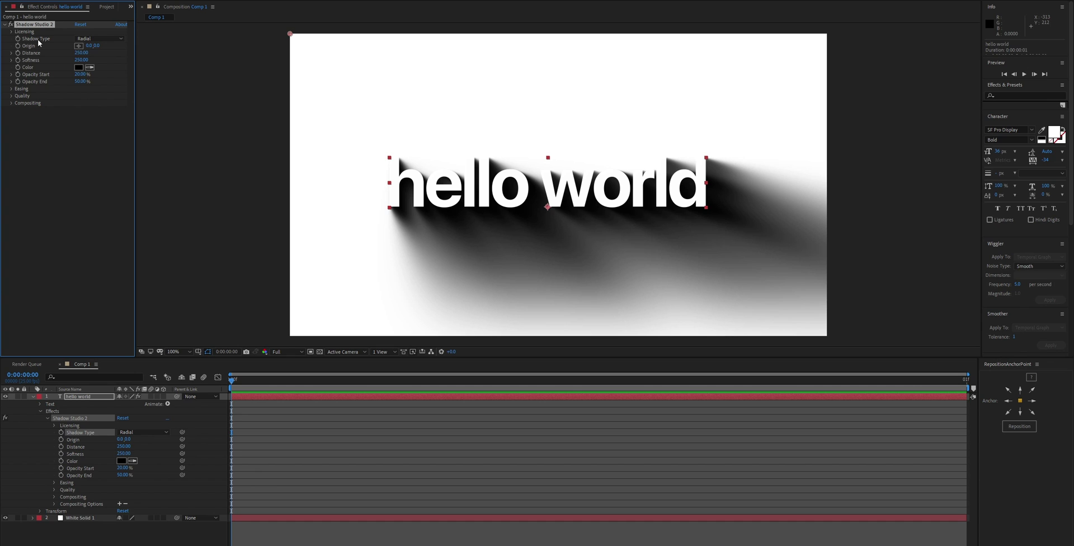
click(80, 48)
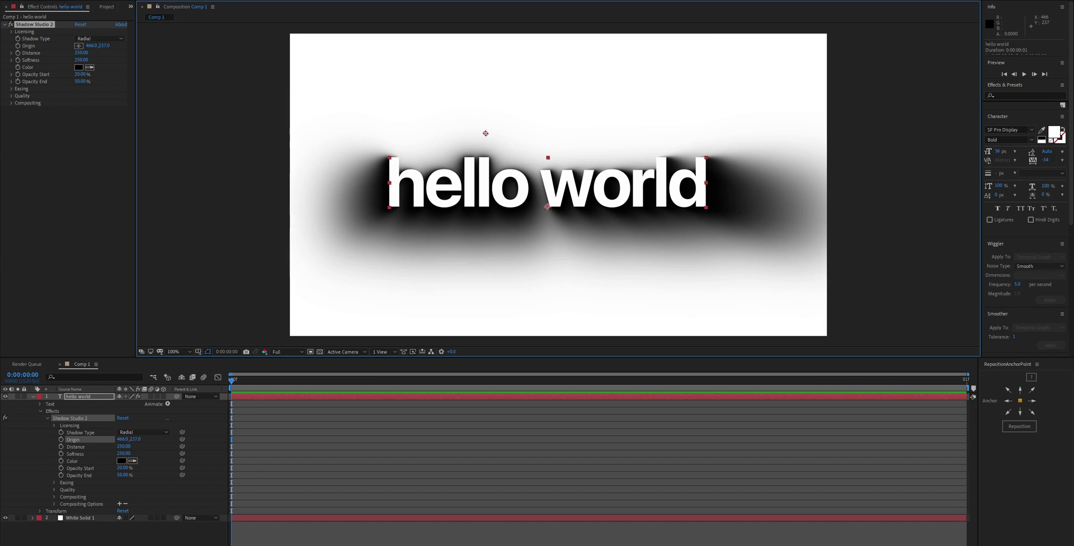
click(662, 94)
drag(661, 94, 381, 37)
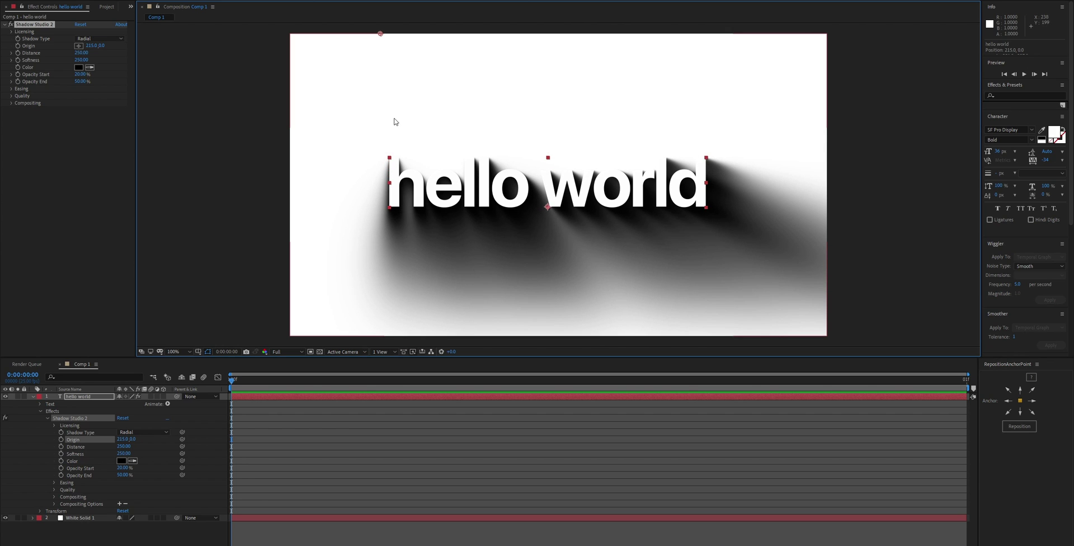
mouse_move(77, 53)
mouse_down()
mouse_move(50, 65)
mouse_move(72, 66)
mouse_up()
key(ctrl+z)
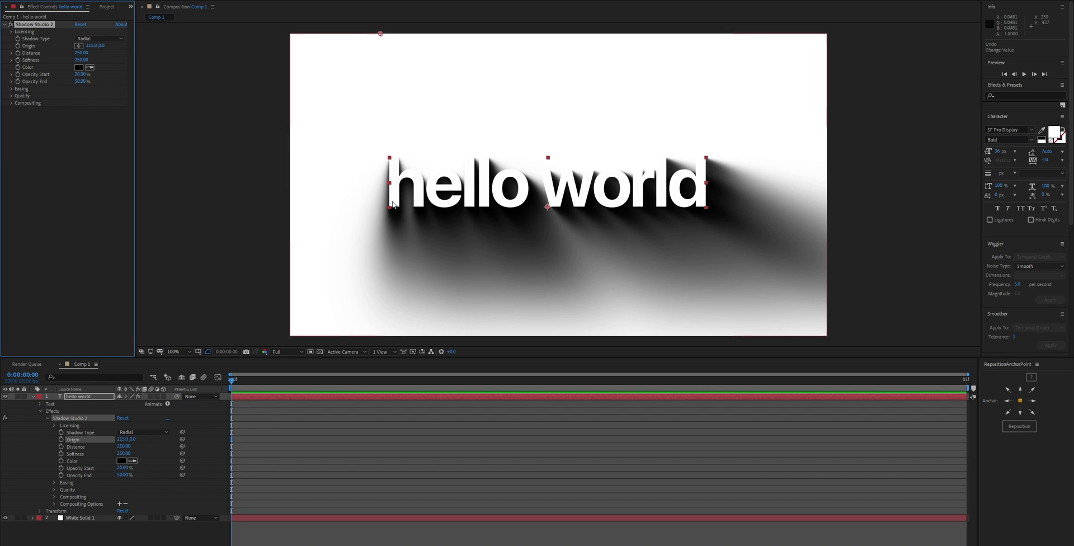
Step: Move the radial shadow's origin to about 827, 51 and switch the shadow type back to Normal
drag(380, 34, 635, 63)
click(99, 39)
click(90, 49)
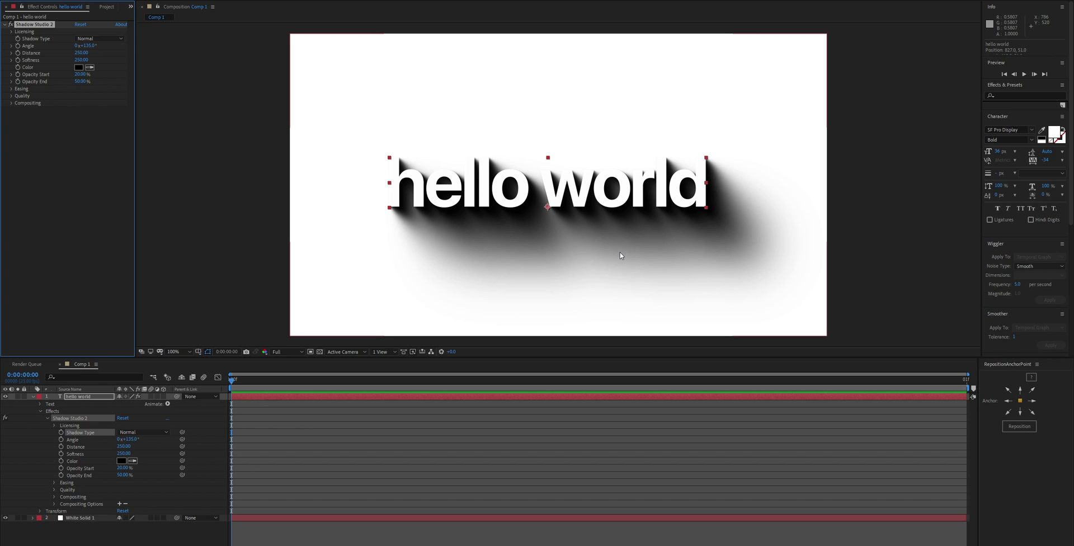
Step: Try shadow distances of 0 and about 573, and reset the effect to its defaults
drag(82, 53, 12, 60)
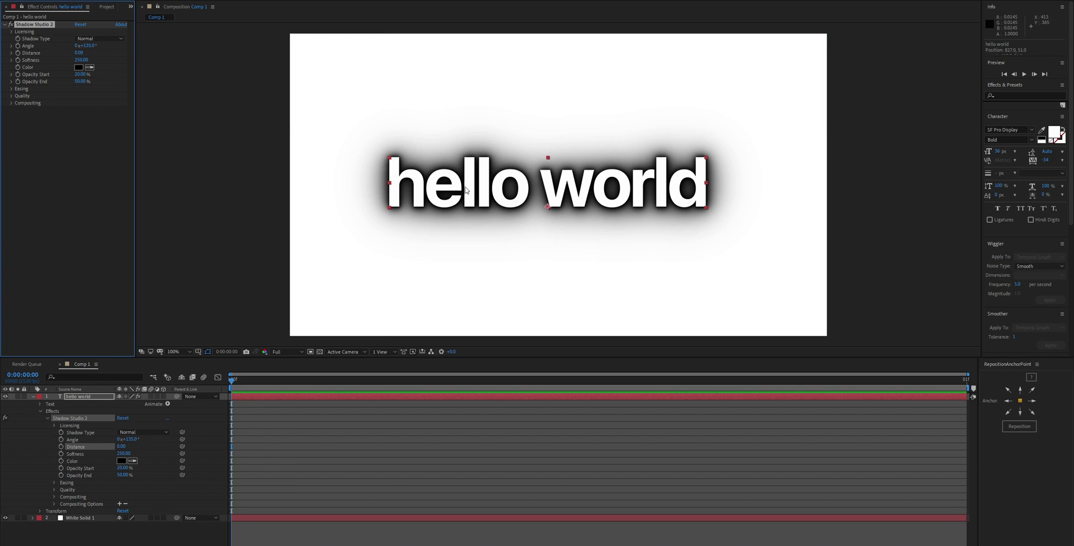
drag(90, 52, 387, 123)
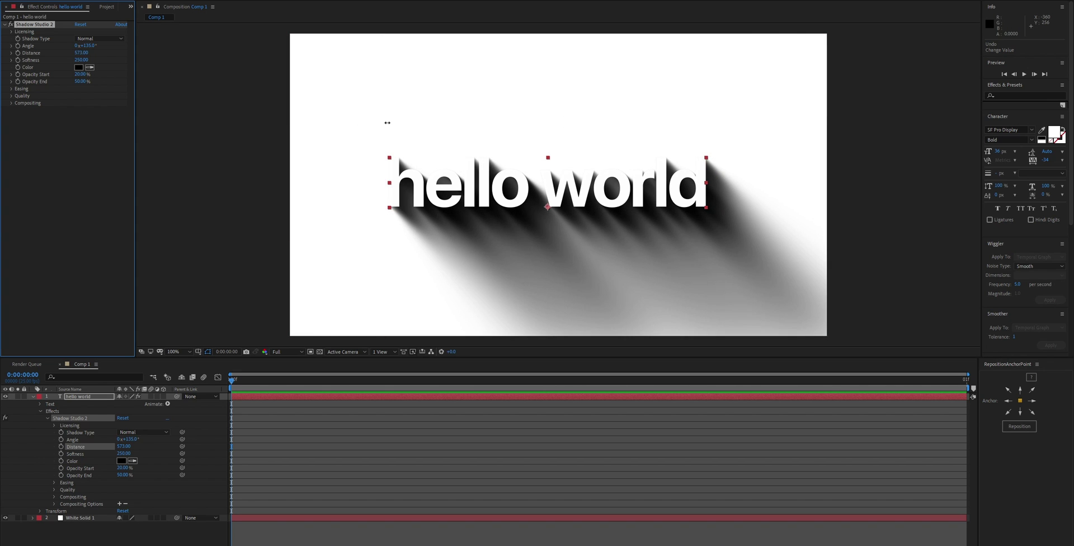
click(80, 24)
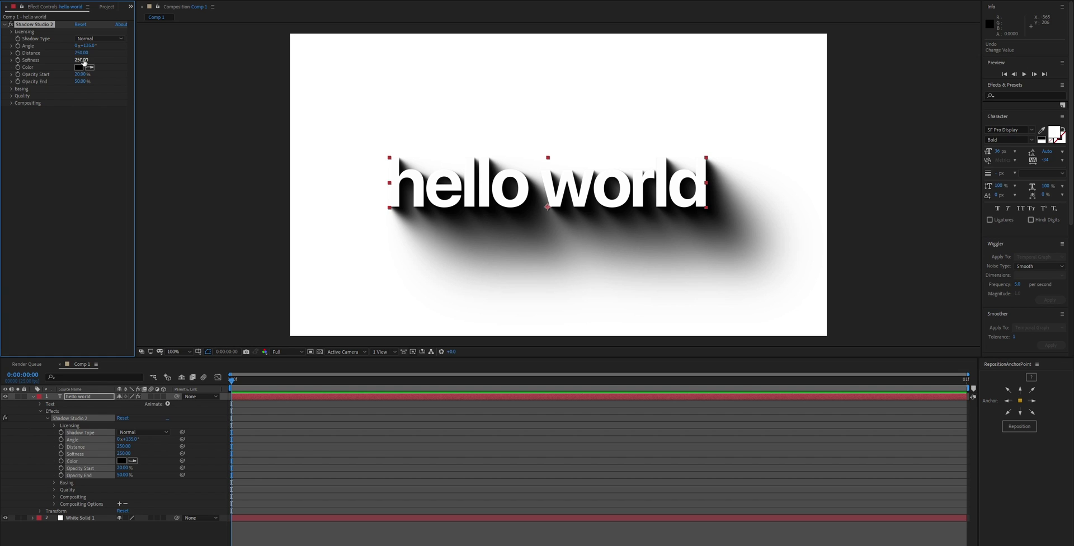
Step: Try shadow softness values of 0 and 500, and return the softness to 250
click(82, 60)
text(0)
key(Return)
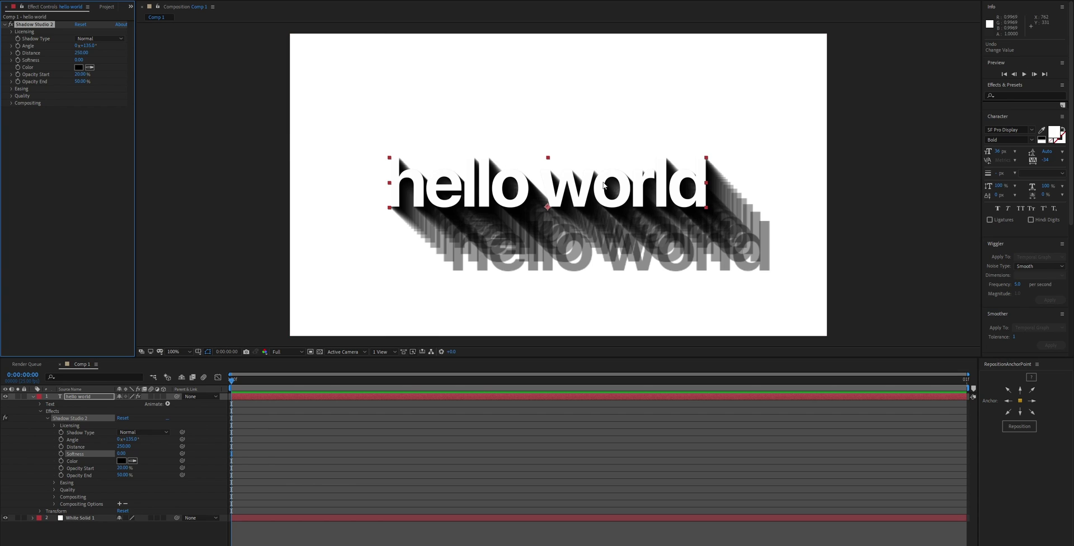
click(81, 60)
text(500)
key(Return)
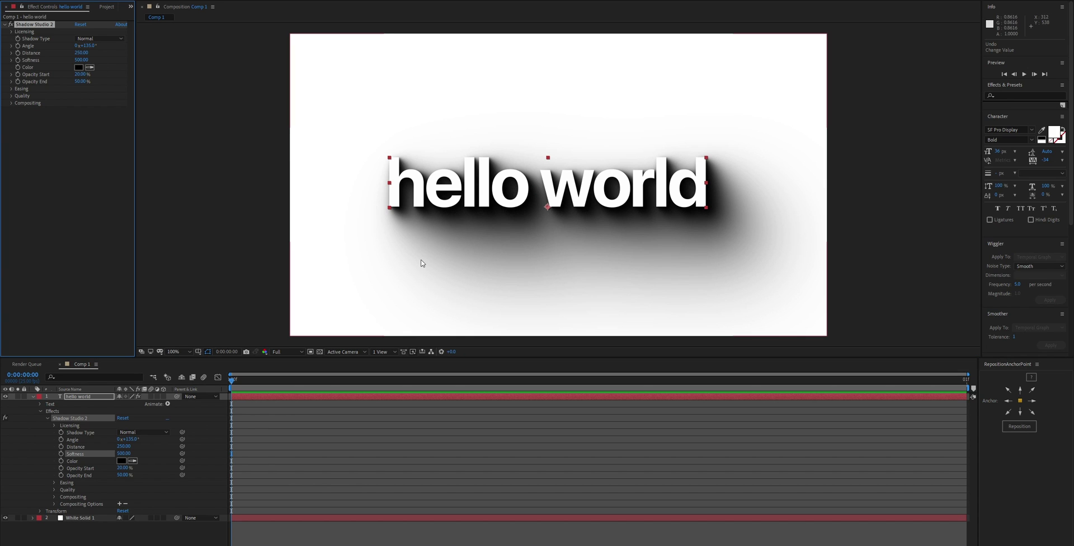
click(82, 60)
text(250)
key(Return)
Step: Try a bright red as the shadow color
click(79, 68)
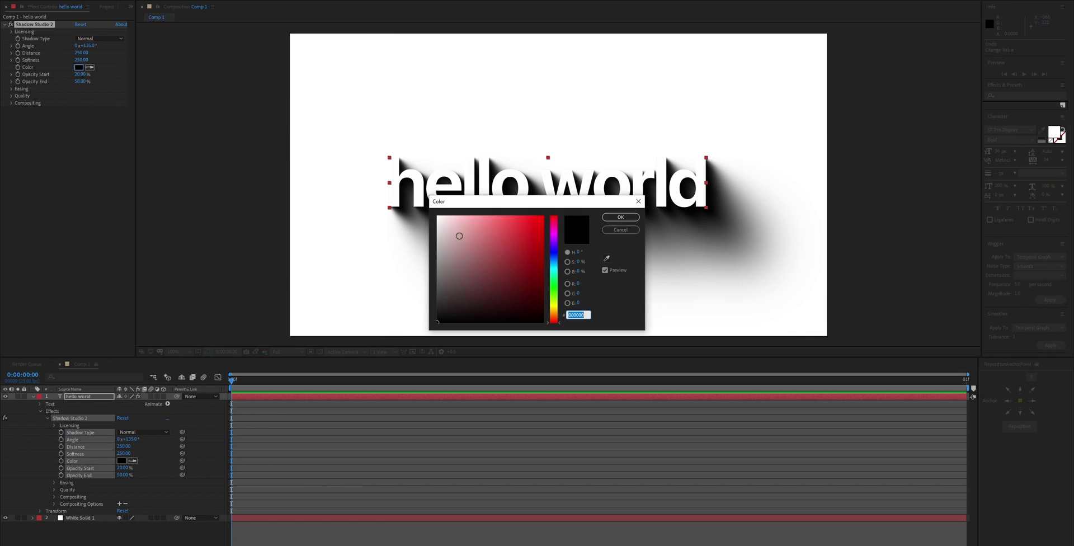
click(541, 217)
click(621, 218)
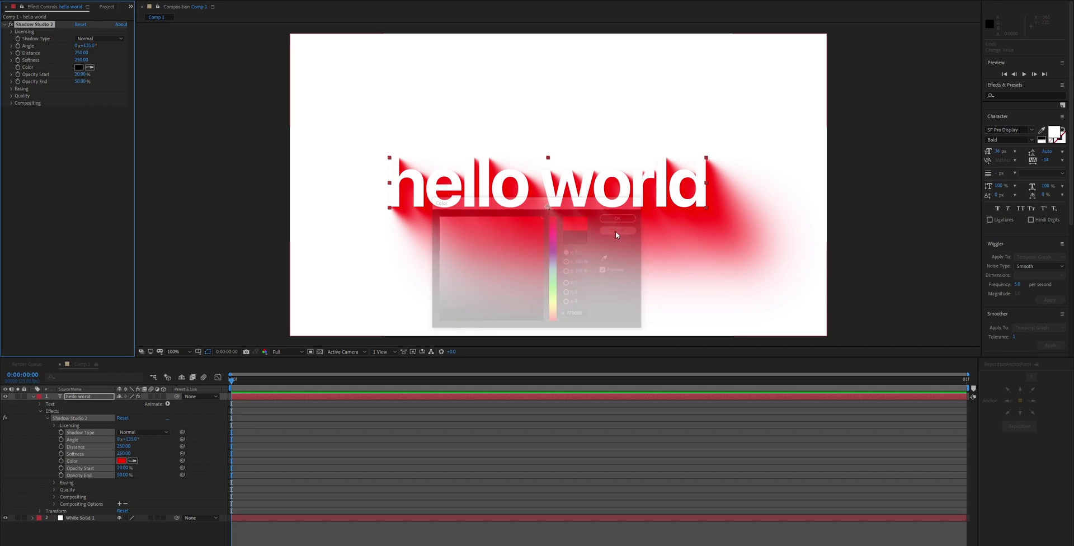
Step: Switch the shadow type to Inner to review its blend mode options, and return the type to Normal
click(101, 39)
click(97, 54)
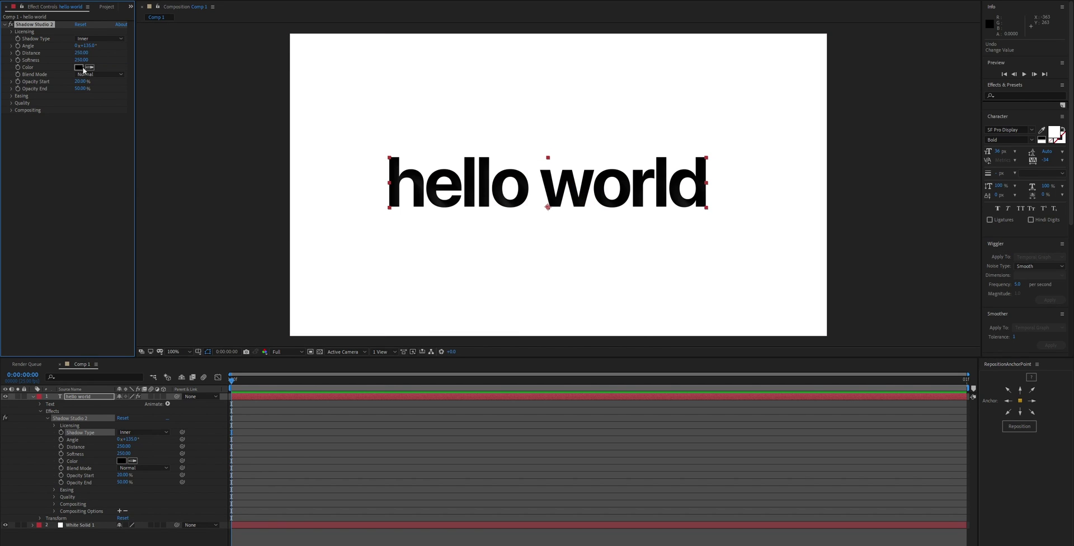
click(85, 76)
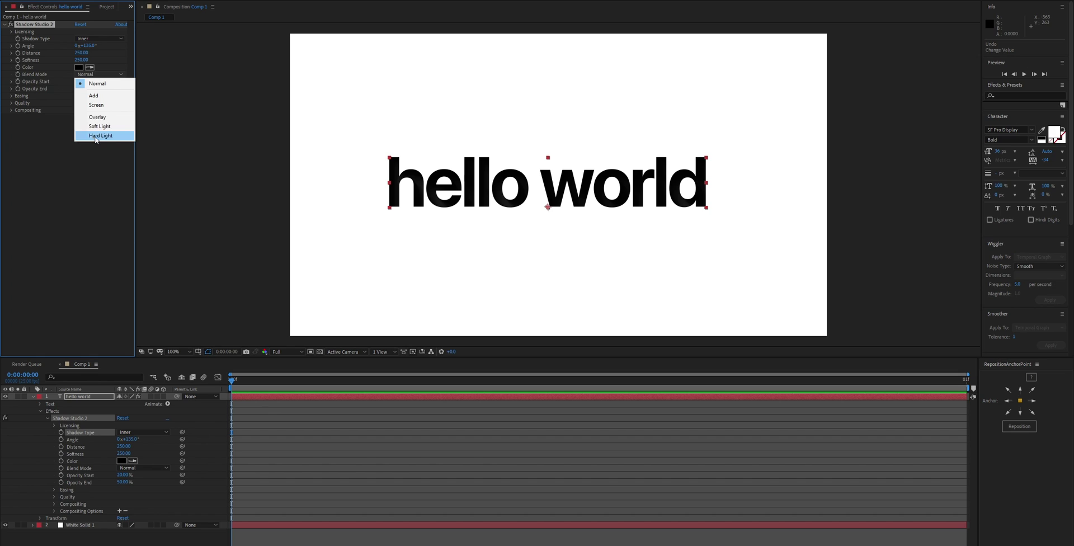
click(42, 142)
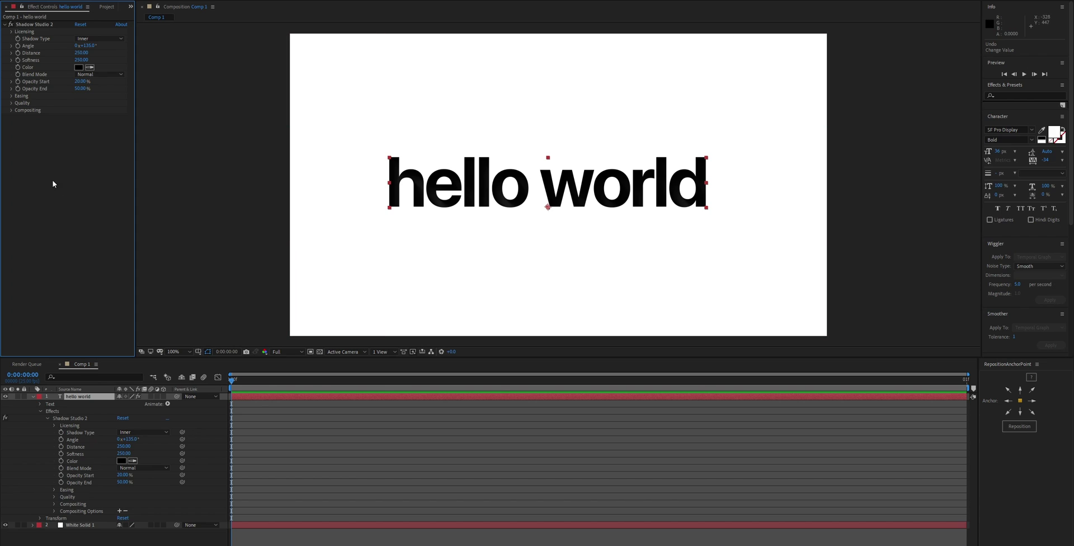
click(88, 75)
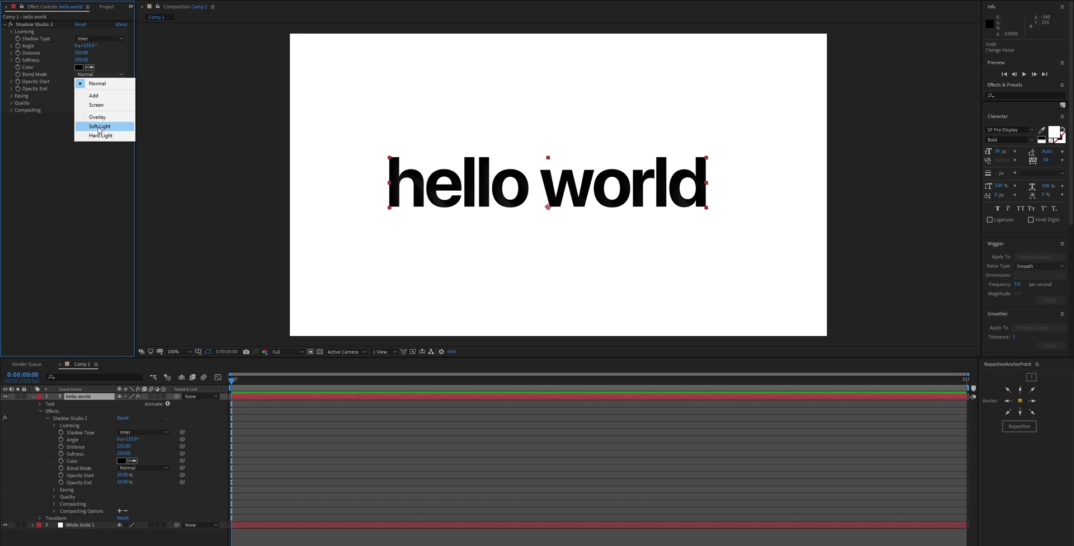
click(39, 129)
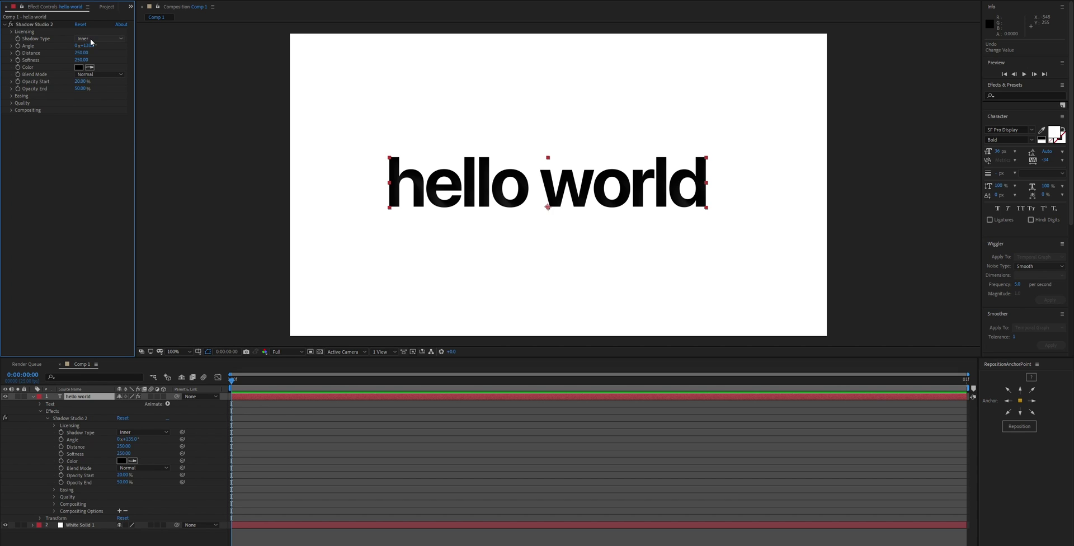
click(90, 38)
click(89, 46)
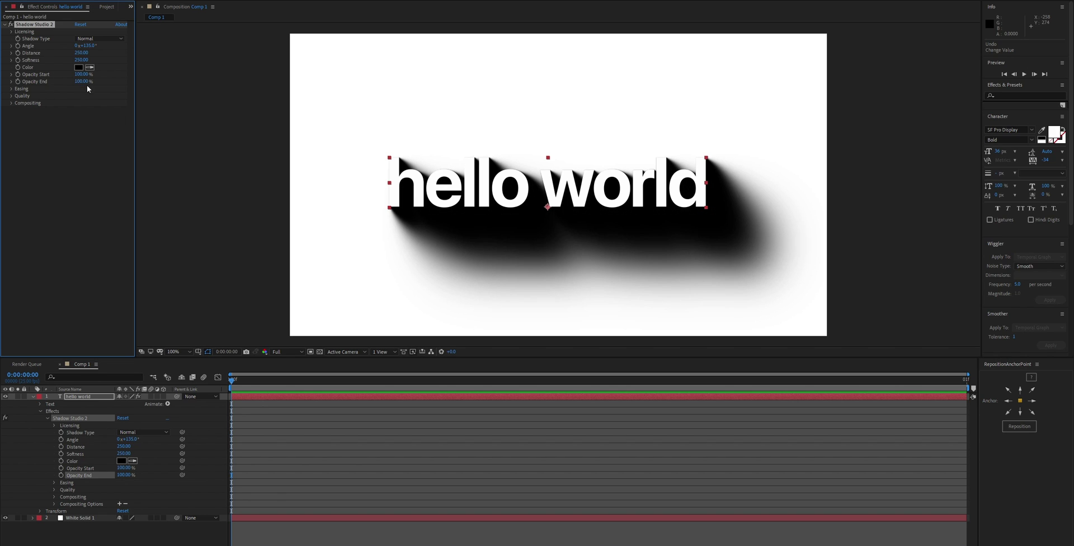
Step: Set the shadow's softness to 0
click(82, 60)
text(0)
key(Return)
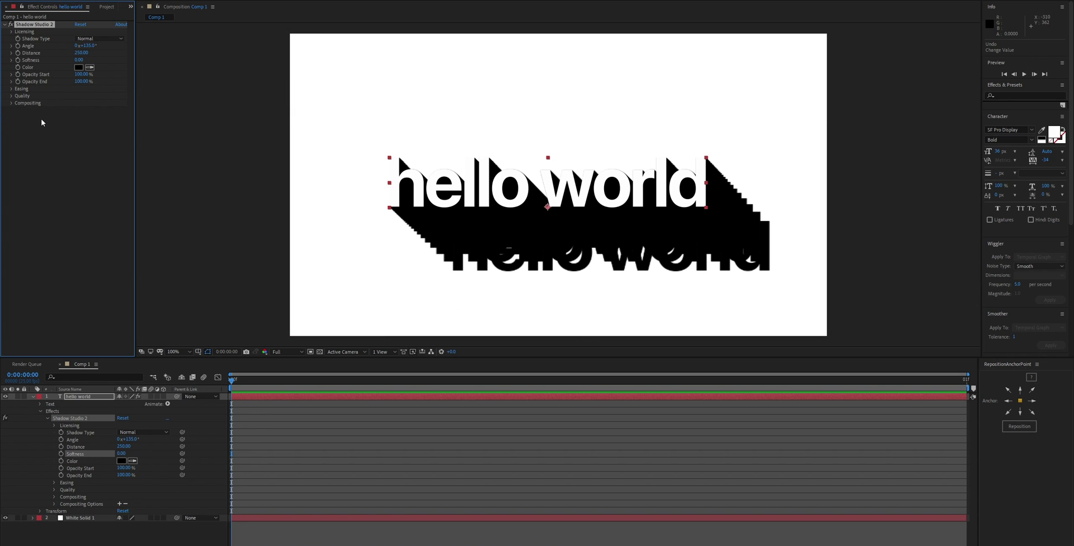
Step: Try a shadow start opacity of 0%, return it to 100%, and set the end opacity to 0%
click(81, 74)
text(0)
key(Return)
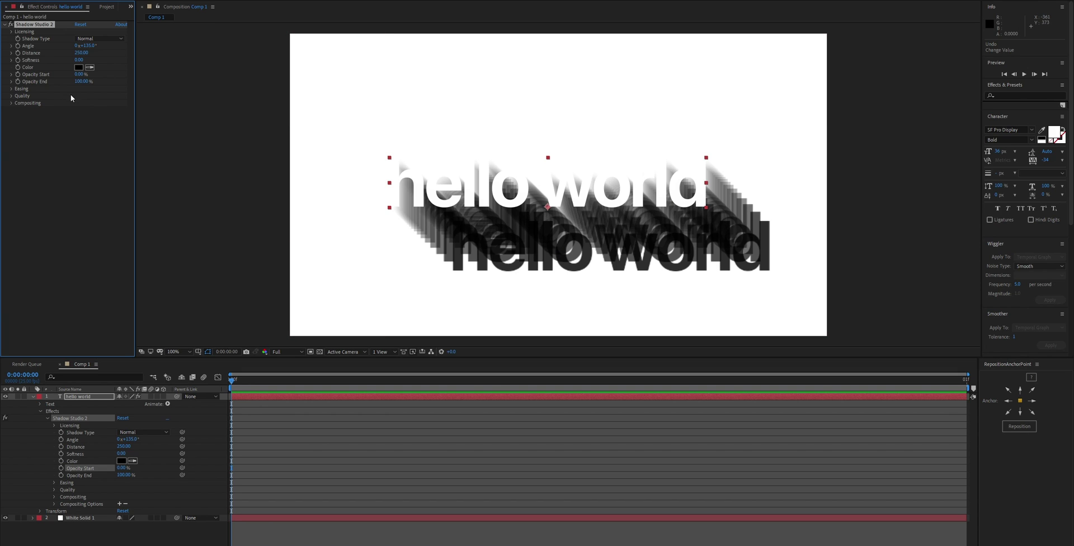
click(79, 74)
text(100)
key(Return)
Step: Try the Ease In & Out easing mode for the shadow, and return the mode to Ease In
click(11, 88)
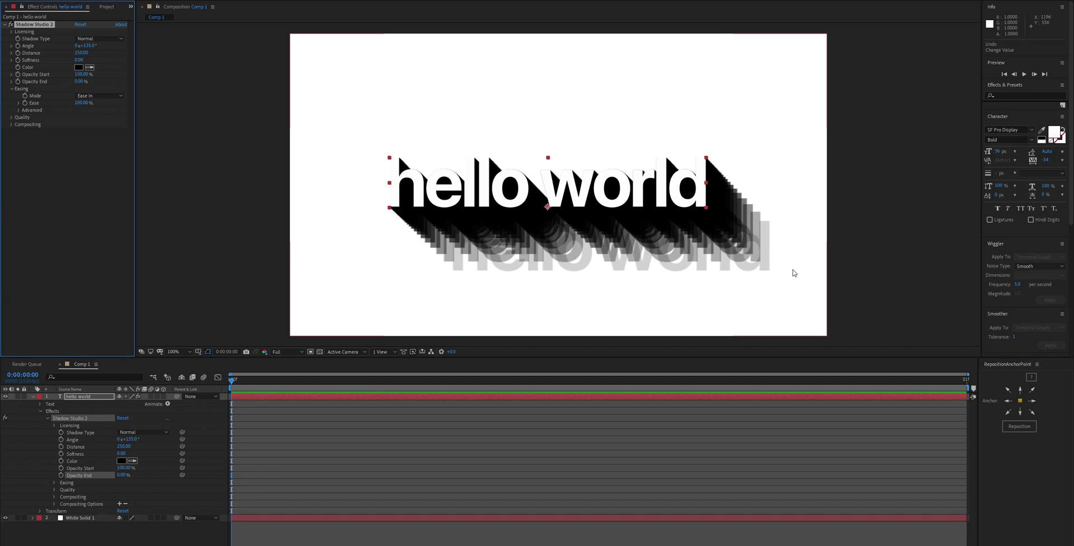
click(88, 97)
click(94, 115)
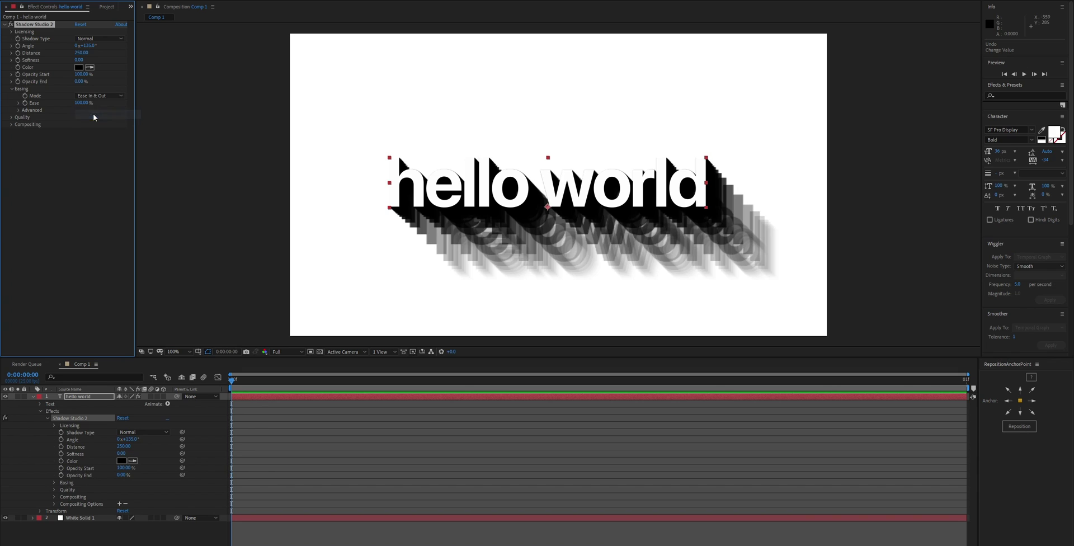
click(89, 96)
click(89, 104)
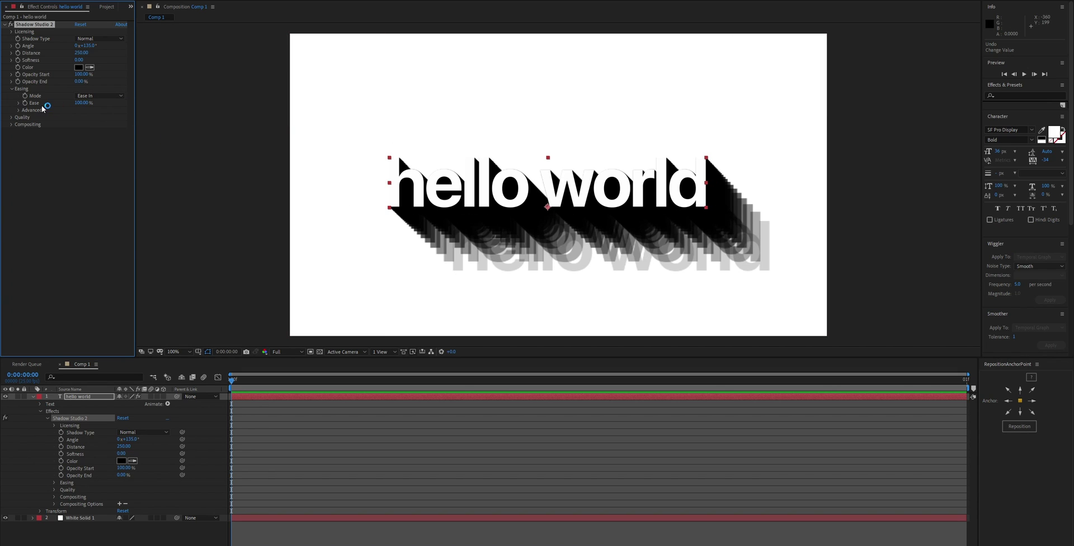
Step: Try an ease amount of 0% on the shadow, and return it to 100%
click(83, 103)
text(0)
key(Return)
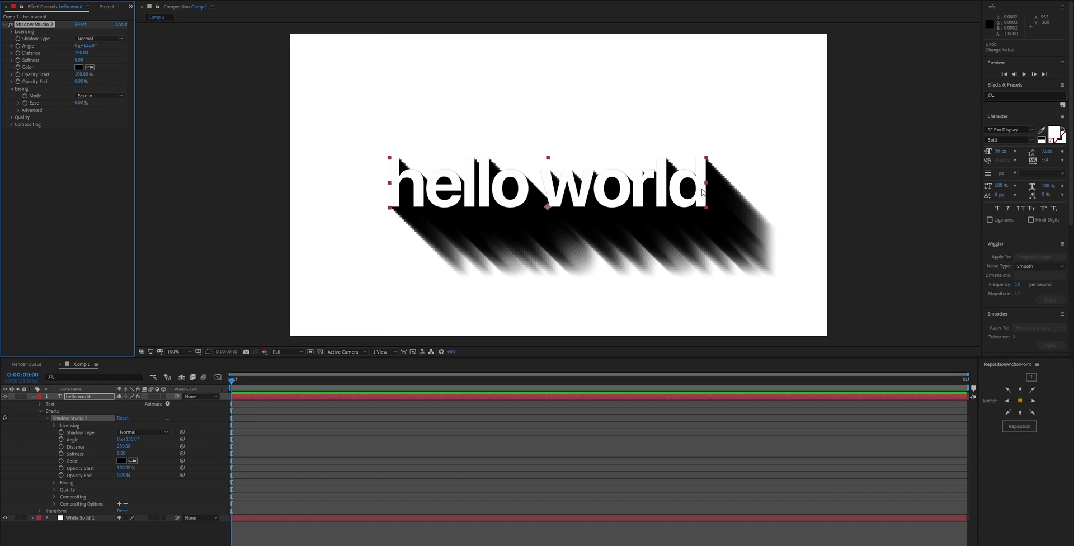
click(79, 103)
text(1)
key(Return)
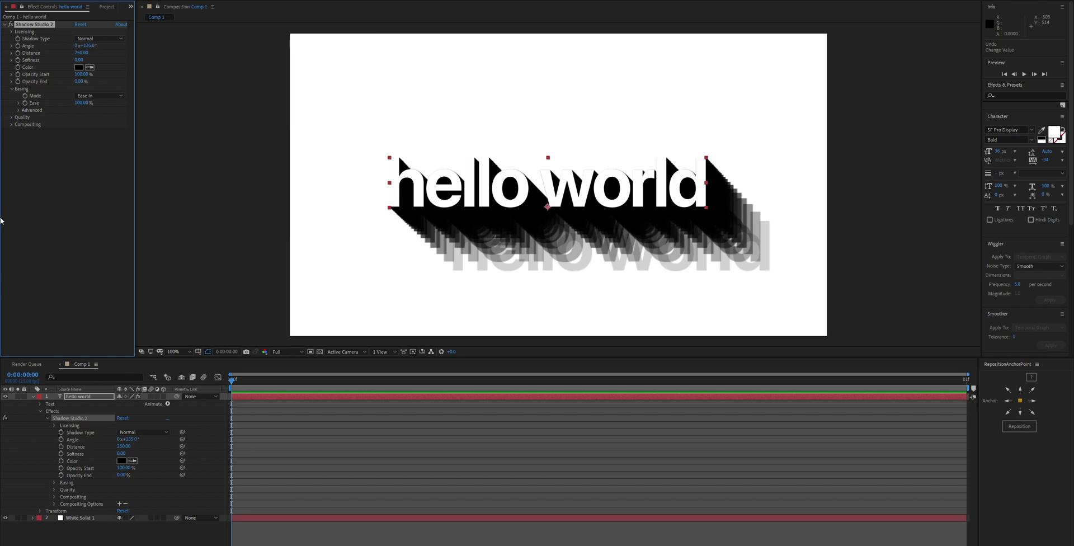
Step: Try a distance easing of 0% in the advanced per-attribute easing settings, and undo the change
click(18, 110)
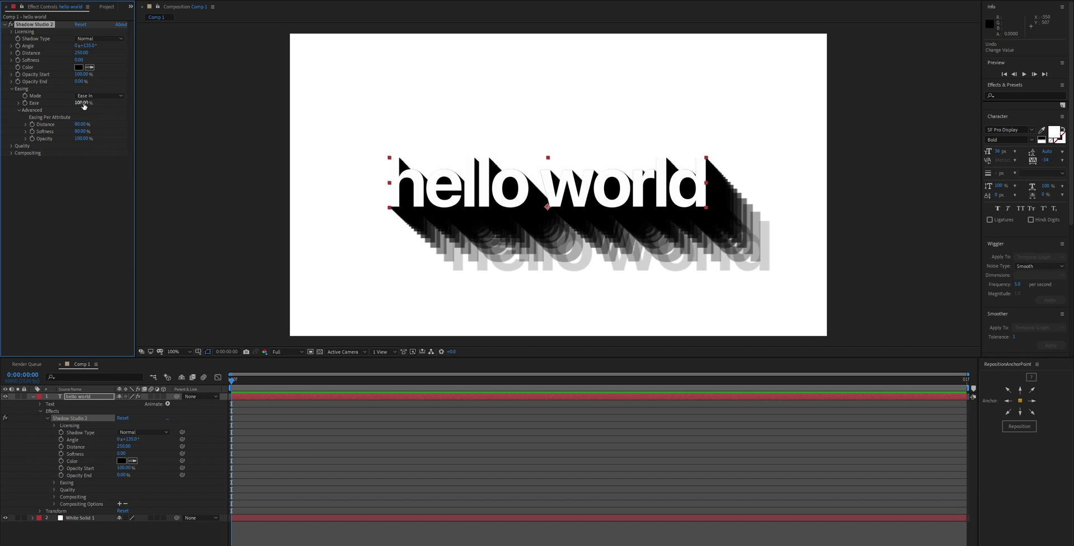
click(80, 124)
text(0)
key(Return)
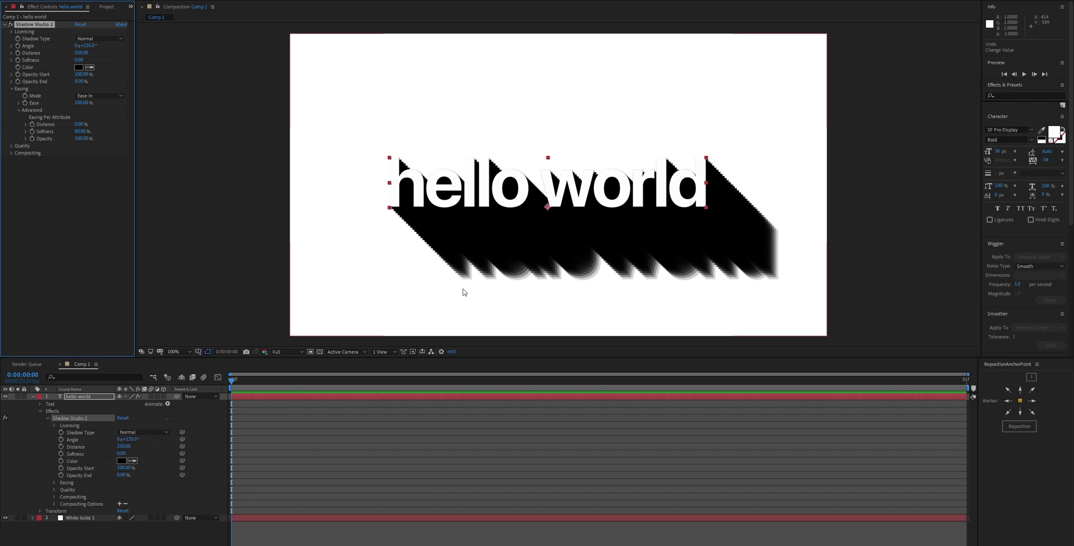
key(ctrl+z)
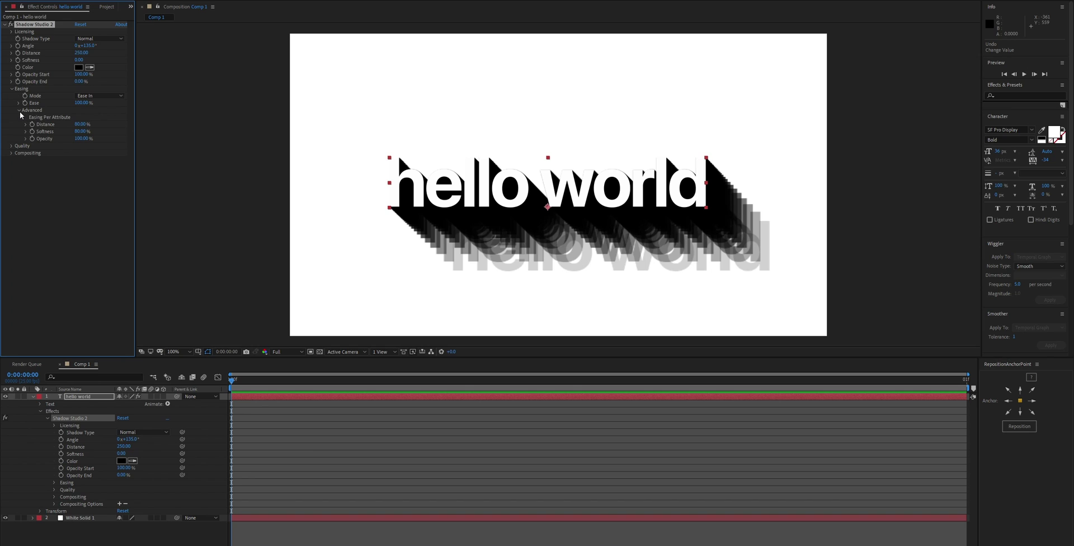
click(19, 110)
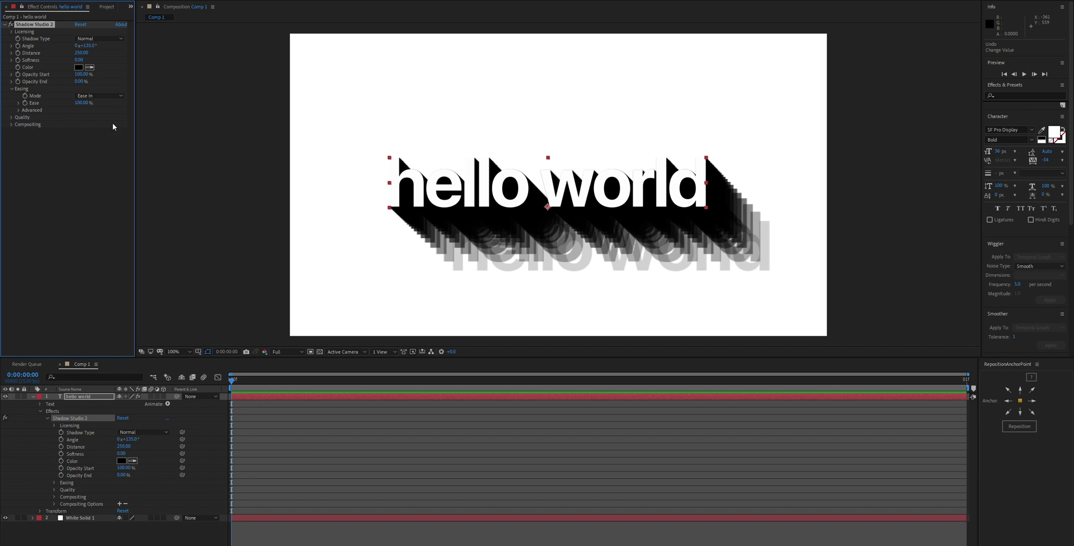
Step: Reveal the quality settings, with the shadow's softness at 250 and its distance raised to about 1071
click(81, 104)
click(22, 117)
key(ctrl+z)
drag(81, 53, 350, 86)
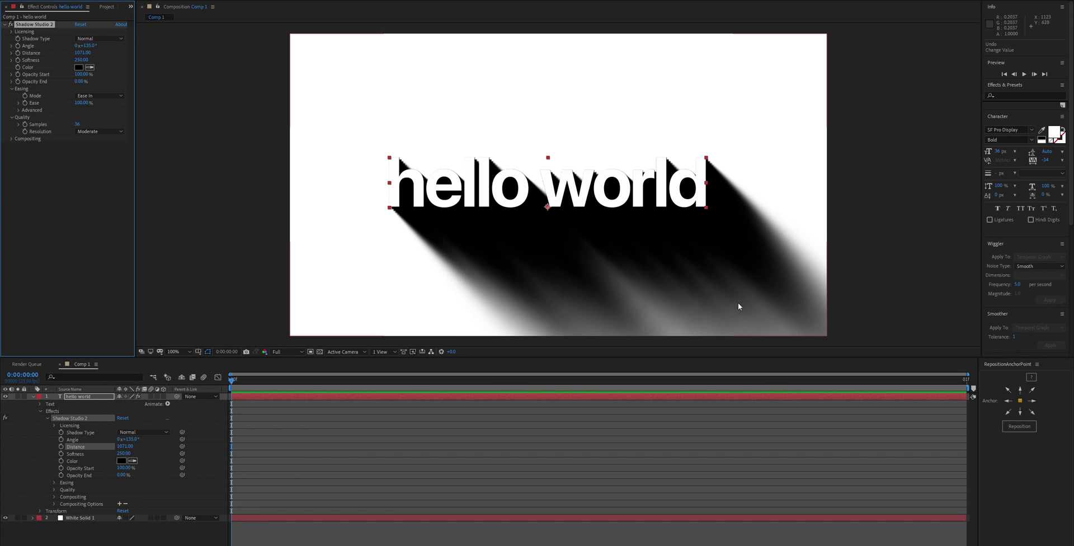
Step: Try shadow quality sample counts of 64 and 256, and undo both changes
click(77, 125)
text(64)
click(103, 179)
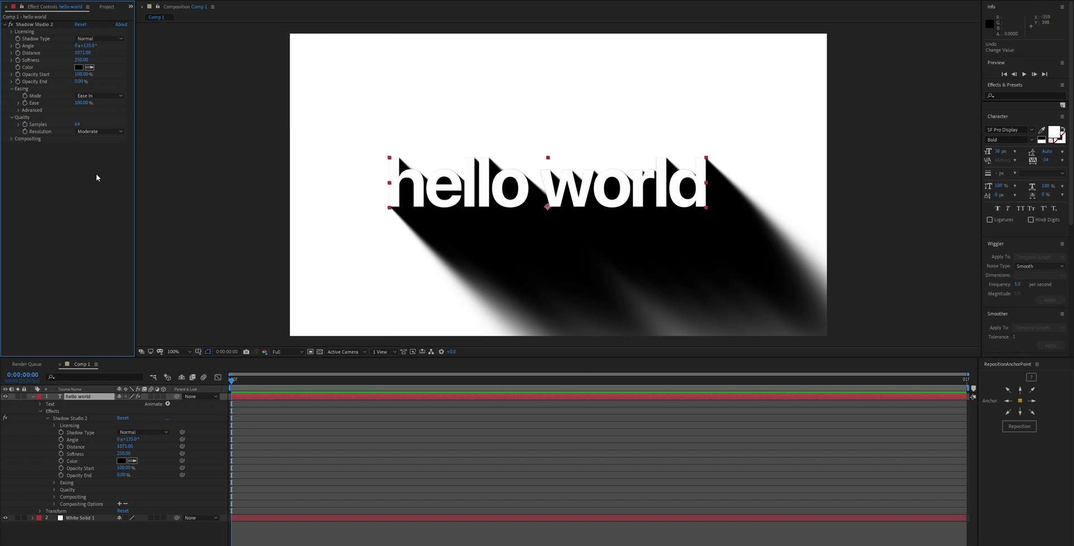
drag(76, 125, 539, 261)
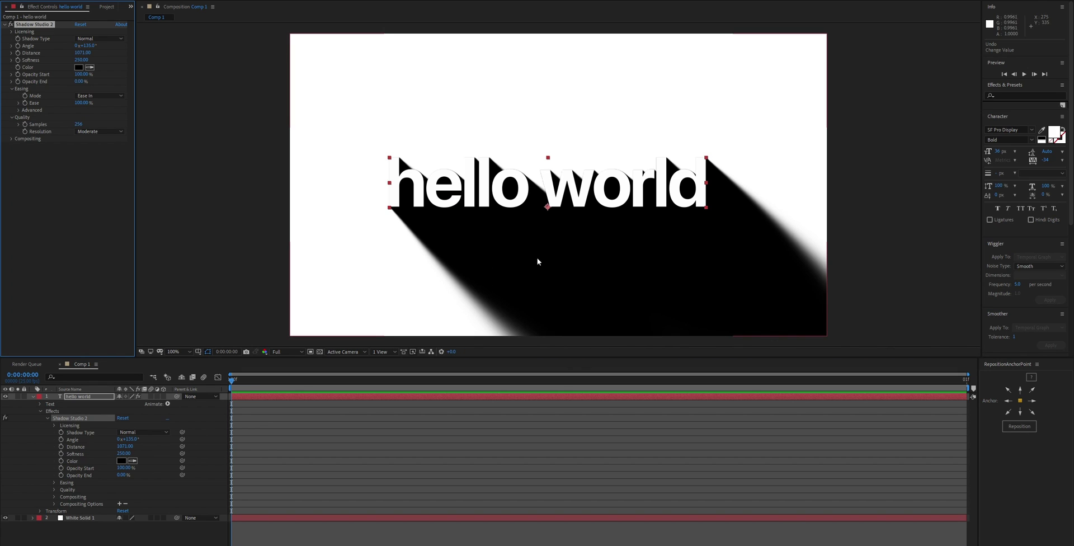
key(ctrl+z)
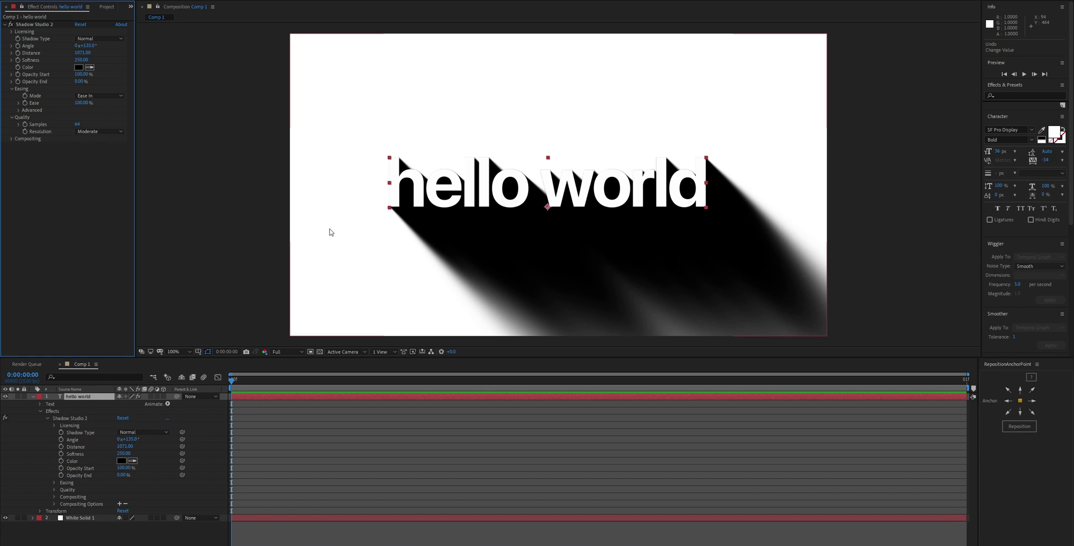
key(ctrl+z)
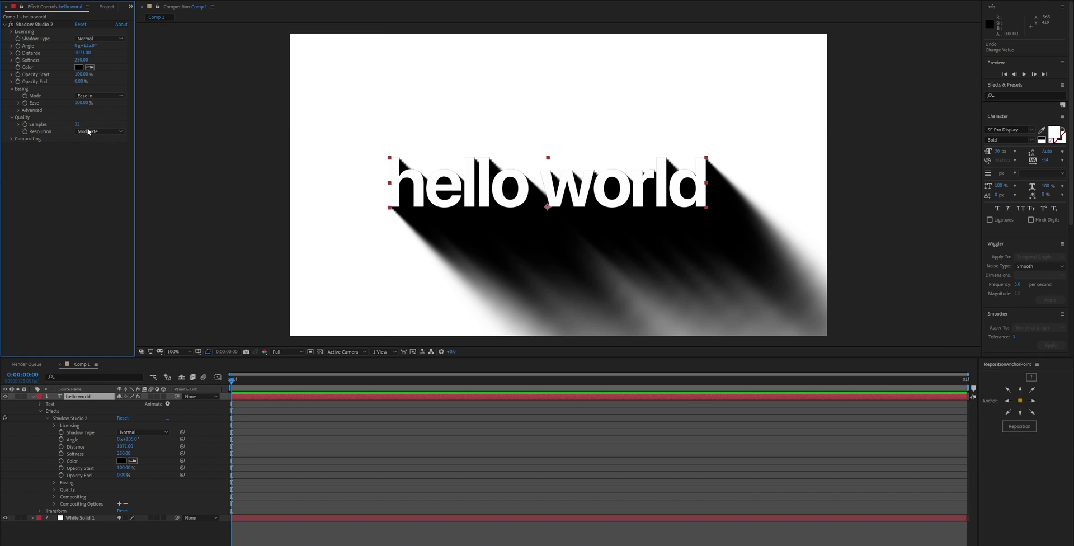
Step: Review the resolution options, and set the shadow's softness to 0 and its distance to 500
click(92, 132)
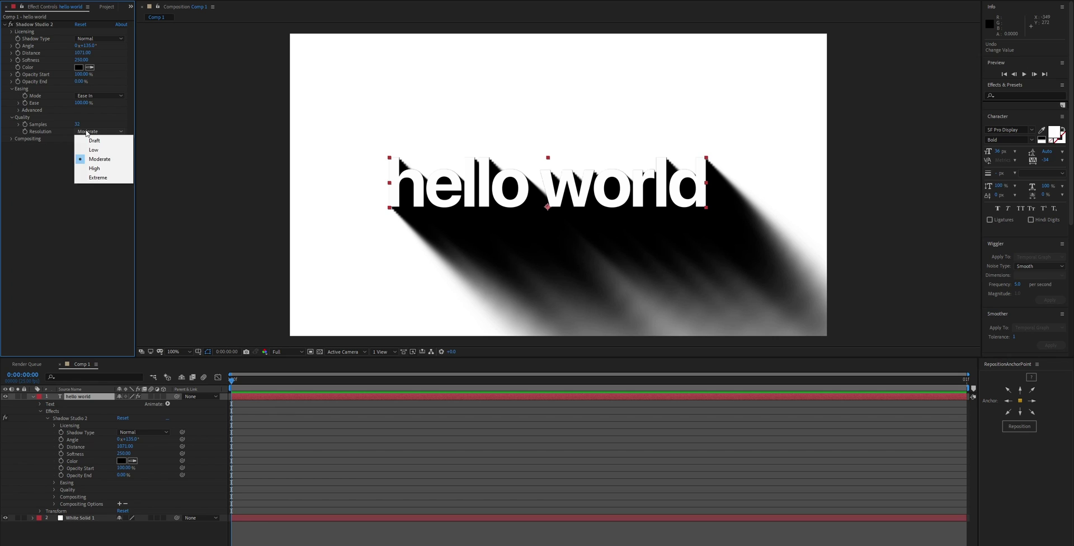
click(83, 139)
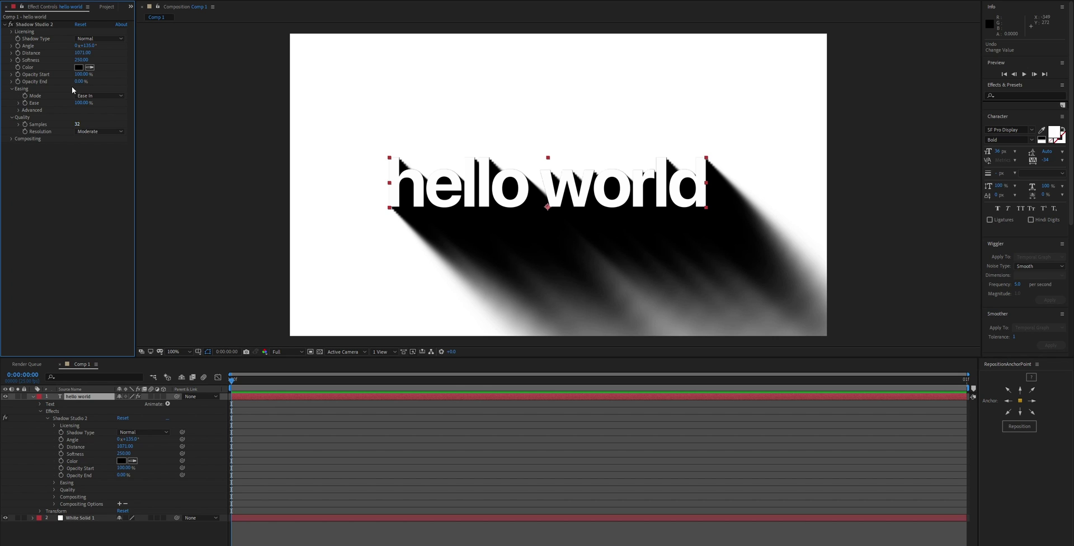
key(Return)
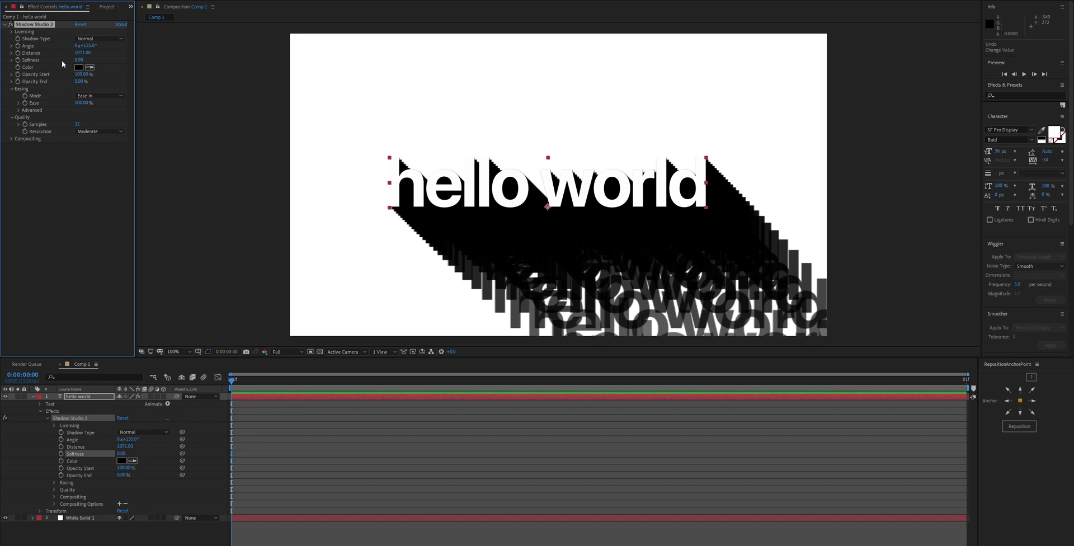
key(ctrl+z)
Step: Examine the hard shadow edges up close, try the Extreme resolution, and return the resolution to Moderate
drag(545, 314, 558, 235)
scroll(558, 238, down, 2)
scroll(559, 238, up, 4)
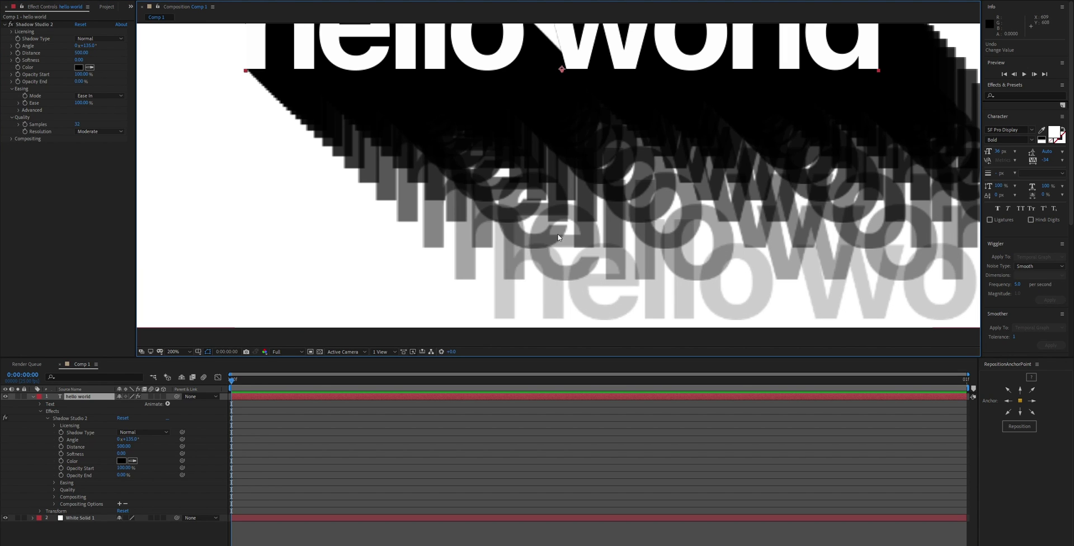
scroll(588, 273, up, 1)
drag(563, 314, 479, 208)
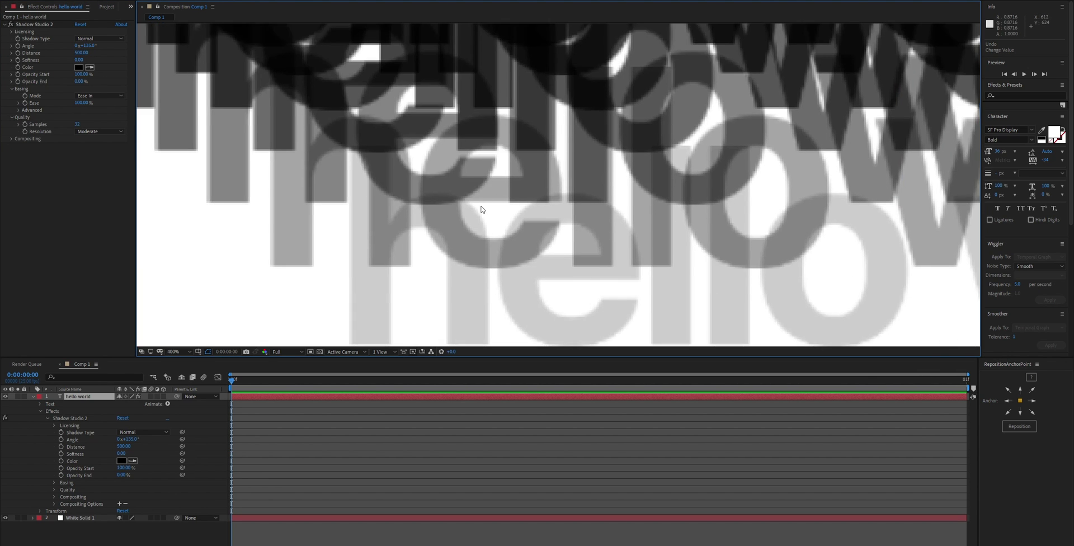
scroll(480, 209, down, 2)
drag(602, 216, 599, 216)
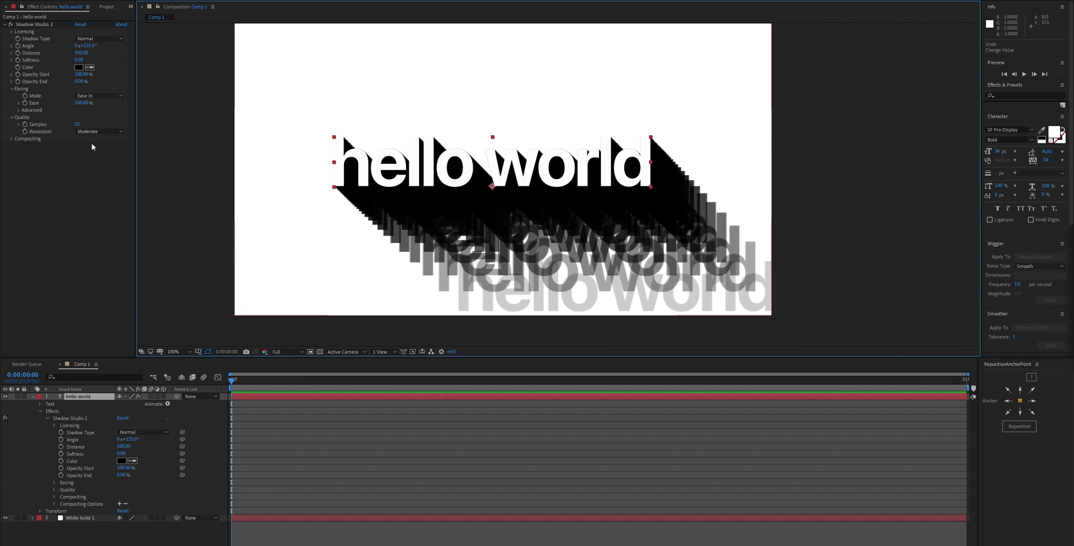
click(99, 132)
click(91, 178)
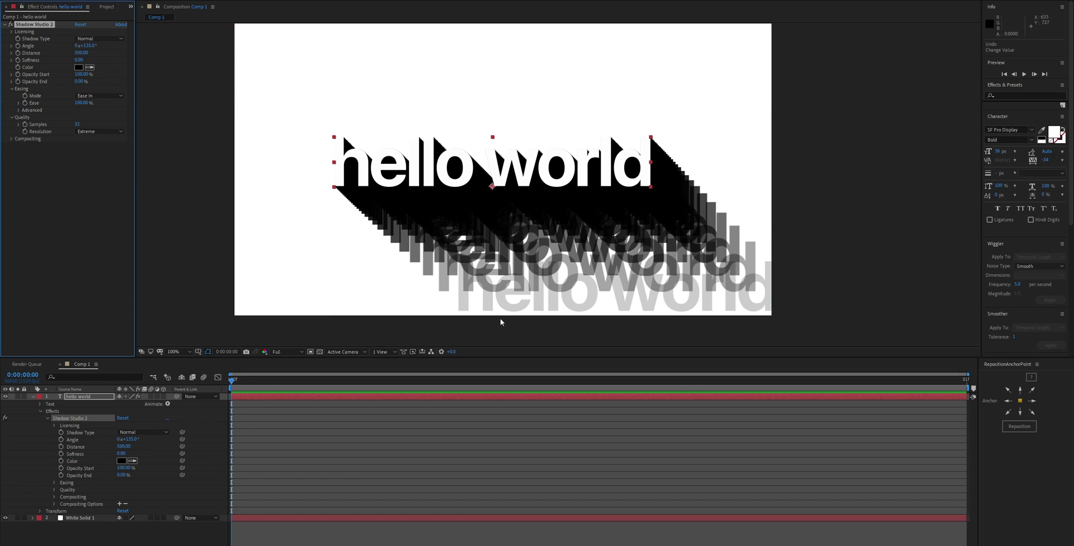
click(91, 132)
click(98, 158)
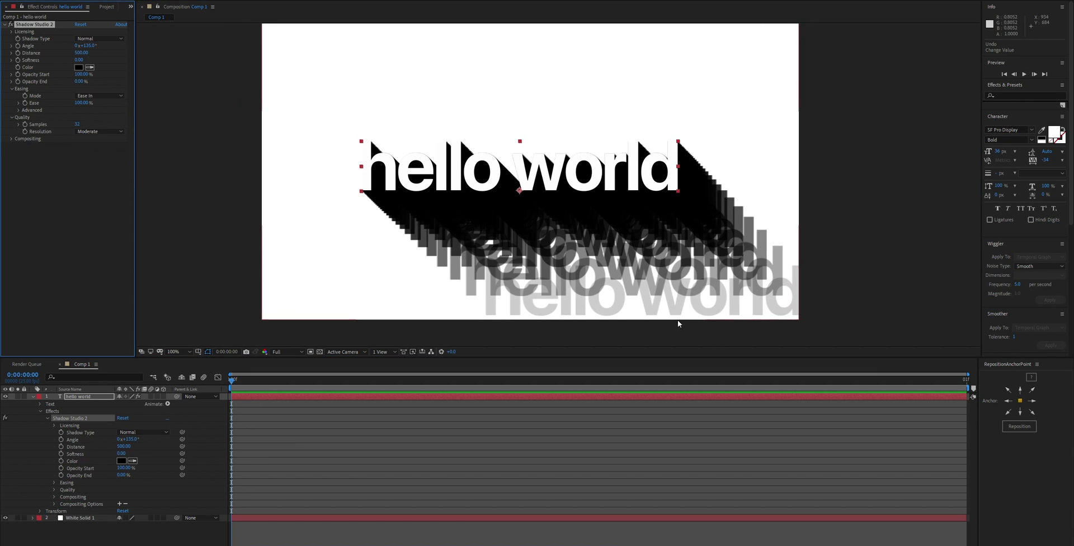
Step: Set the shadow's softness to 250
click(78, 60)
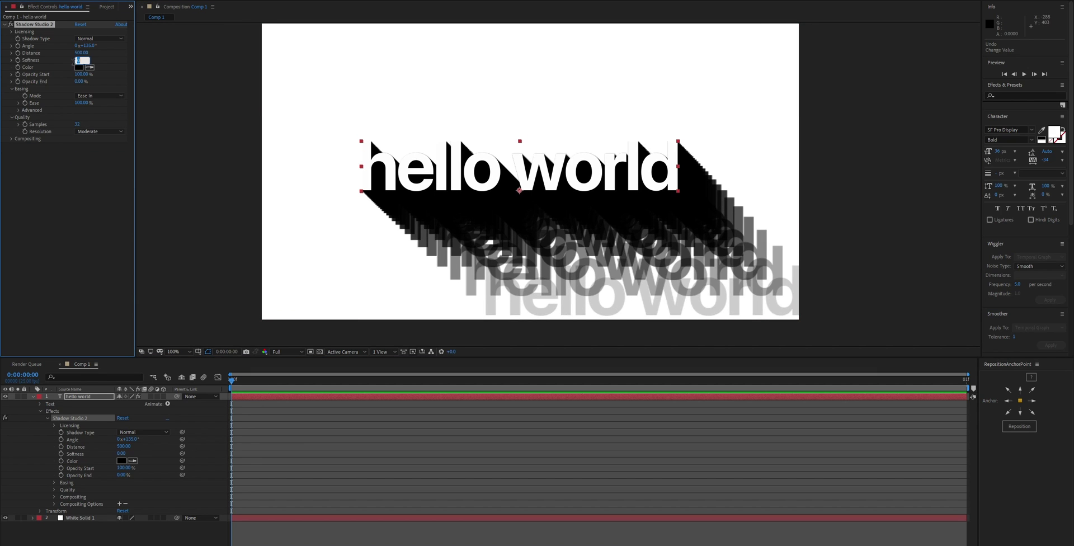
key(Return)
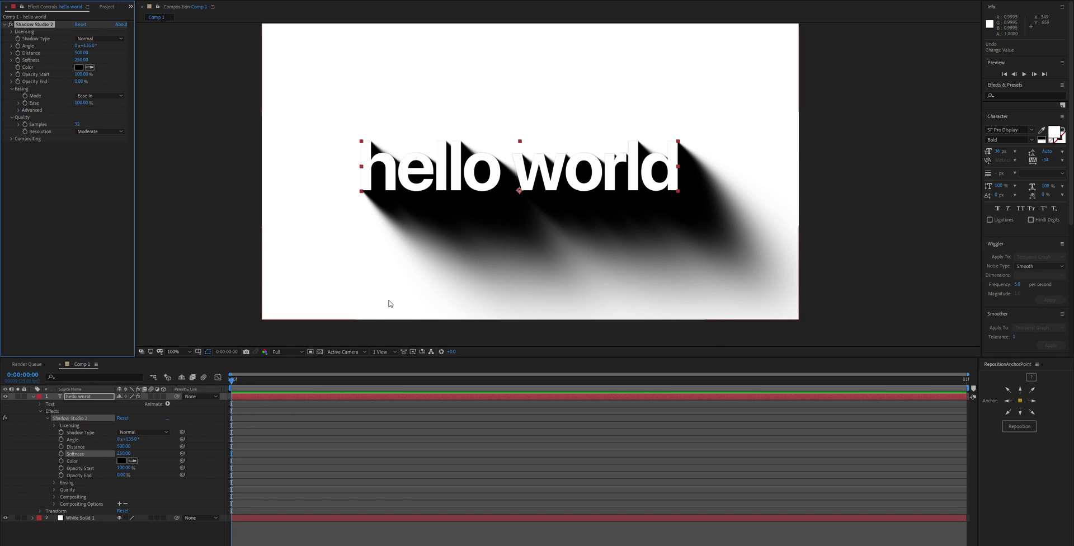
drag(391, 304, 419, 285)
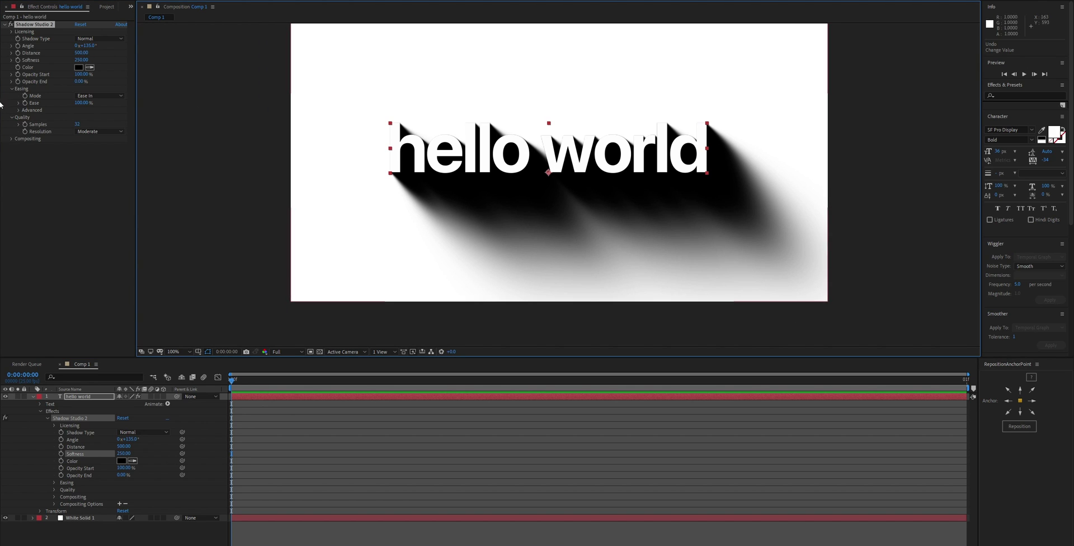
Step: Try the Extreme resolution on the softened shadow up close, and undo the change
click(109, 132)
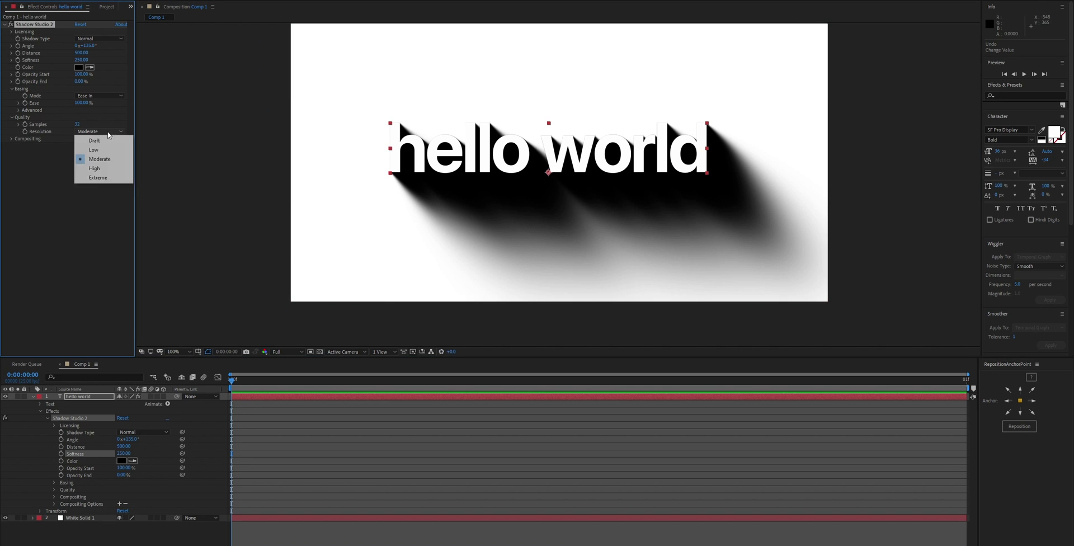
click(54, 178)
scroll(591, 253, up, 1)
drag(594, 262, 525, 175)
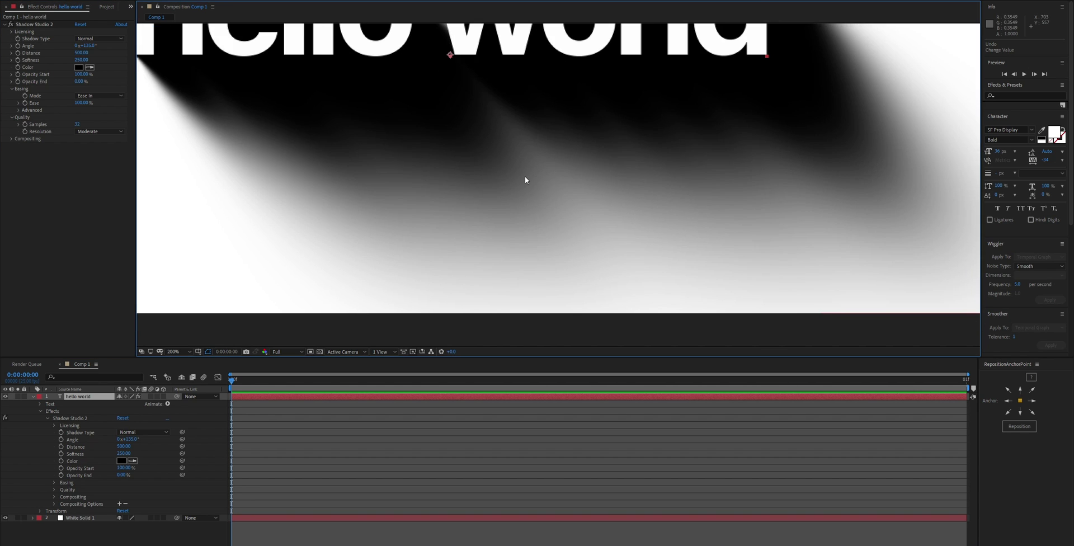
scroll(524, 180, up, 2)
click(100, 131)
click(106, 178)
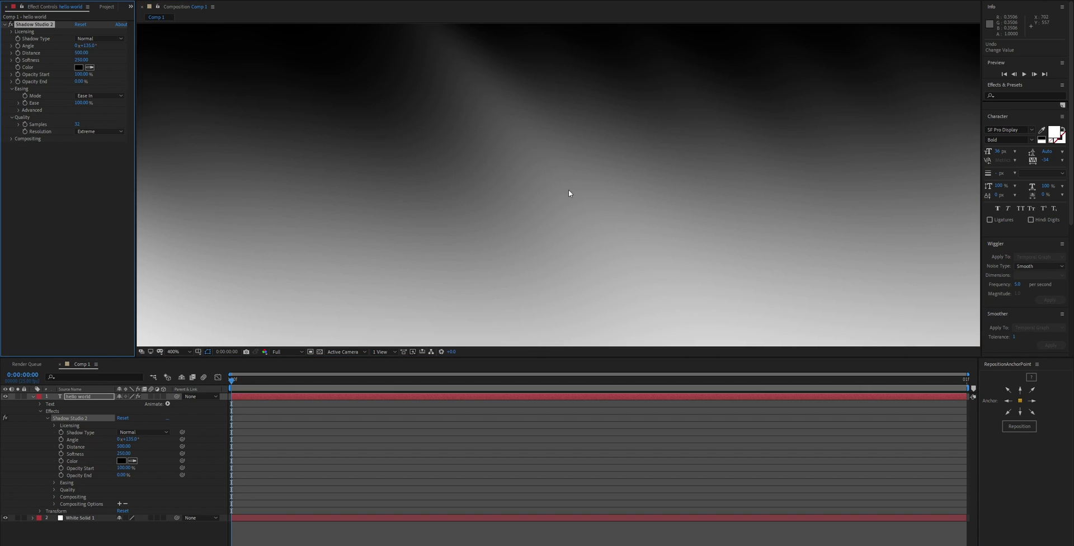
scroll(443, 198, down, 2)
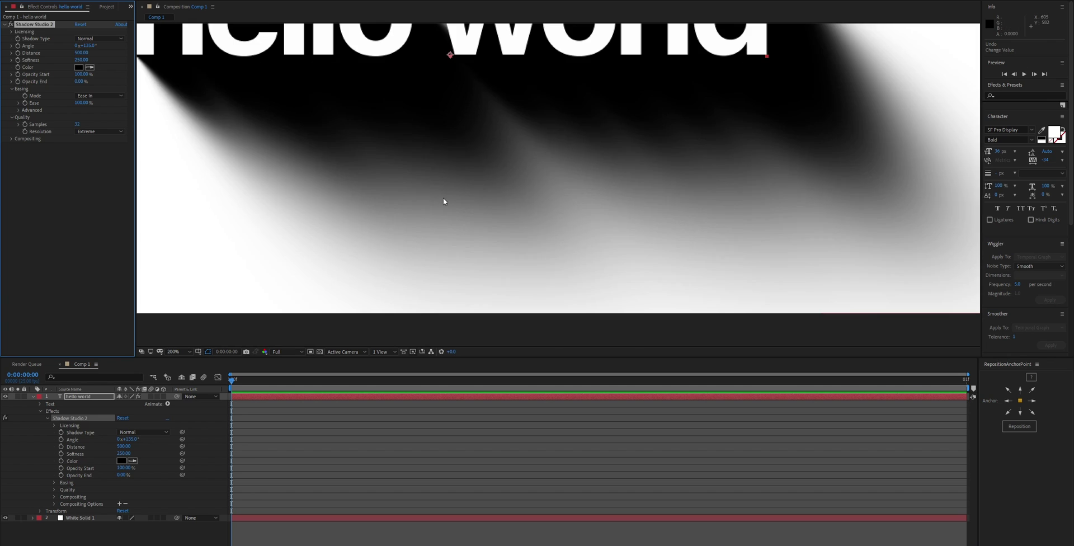
key(ctrl+z)
Step: Try the Low and Draft resolutions with the shadow's softness at 0, and return the resolution to Moderate
click(92, 131)
click(90, 152)
click(93, 131)
click(90, 140)
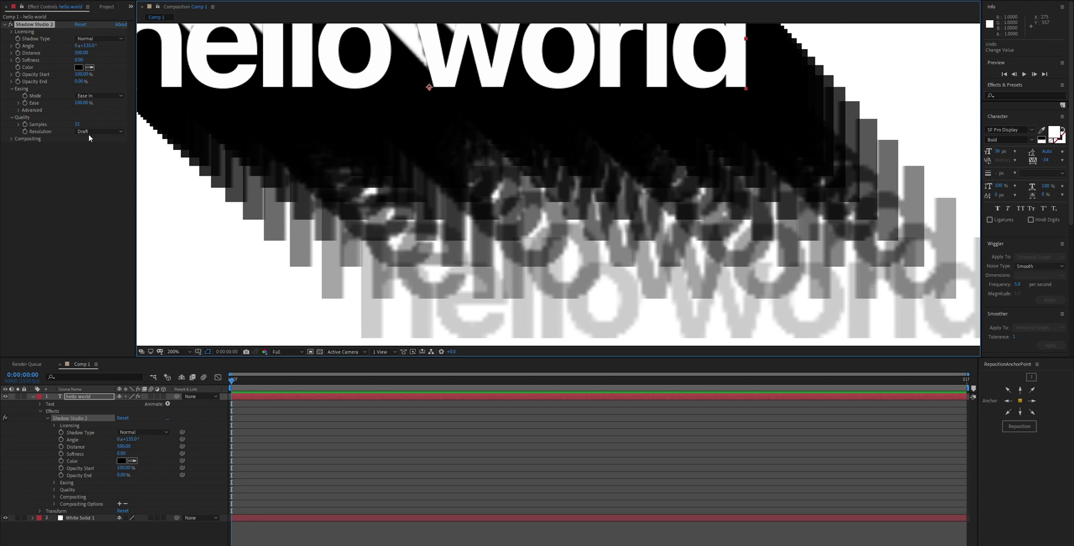
click(89, 133)
click(90, 148)
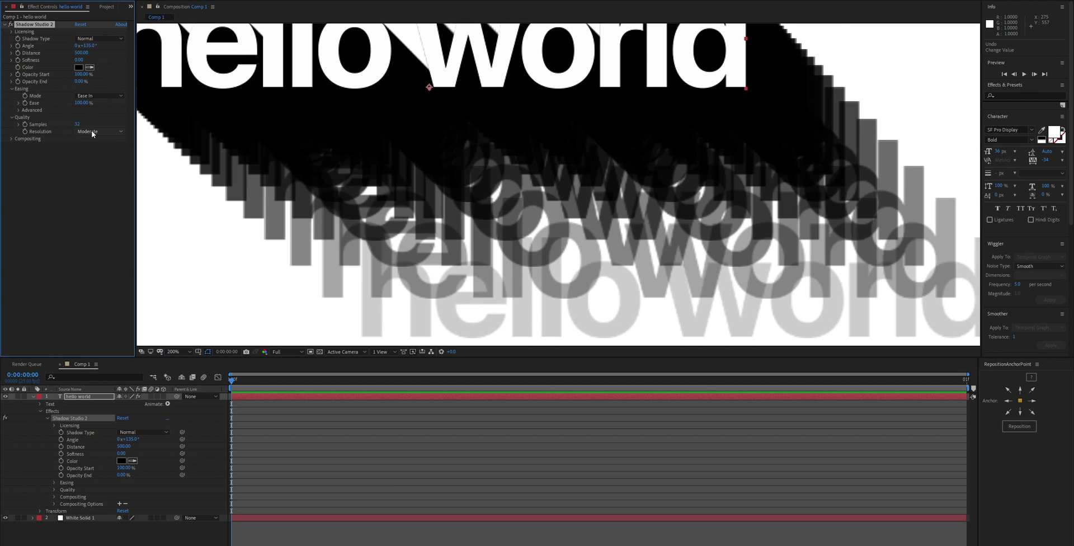
scroll(280, 211, down, 2)
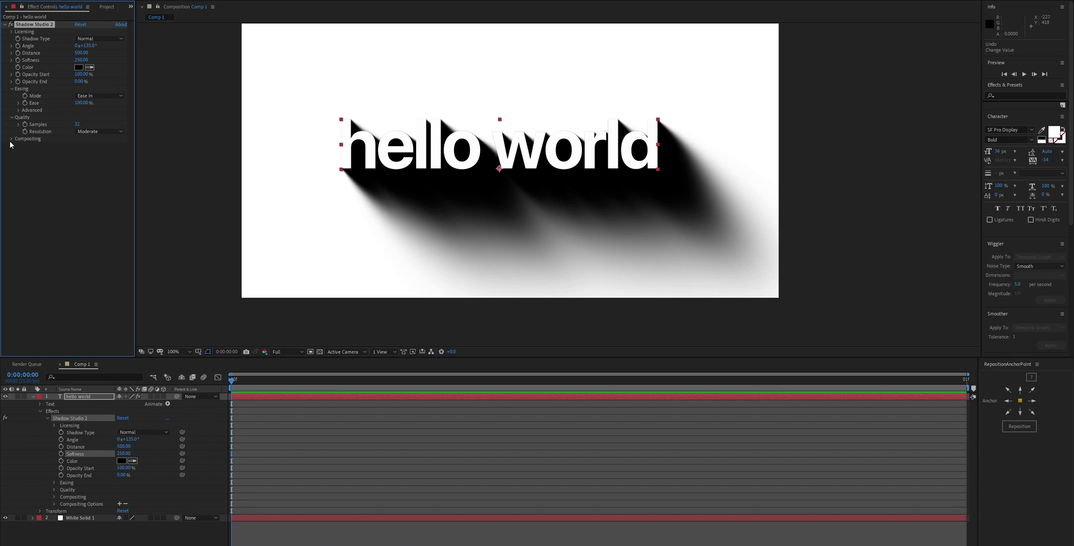
Step: Restore the shadow's softness to 250, and try a compositing source opacity of 0% before returning it to 100%
click(11, 139)
click(81, 145)
text(0)
key(Return)
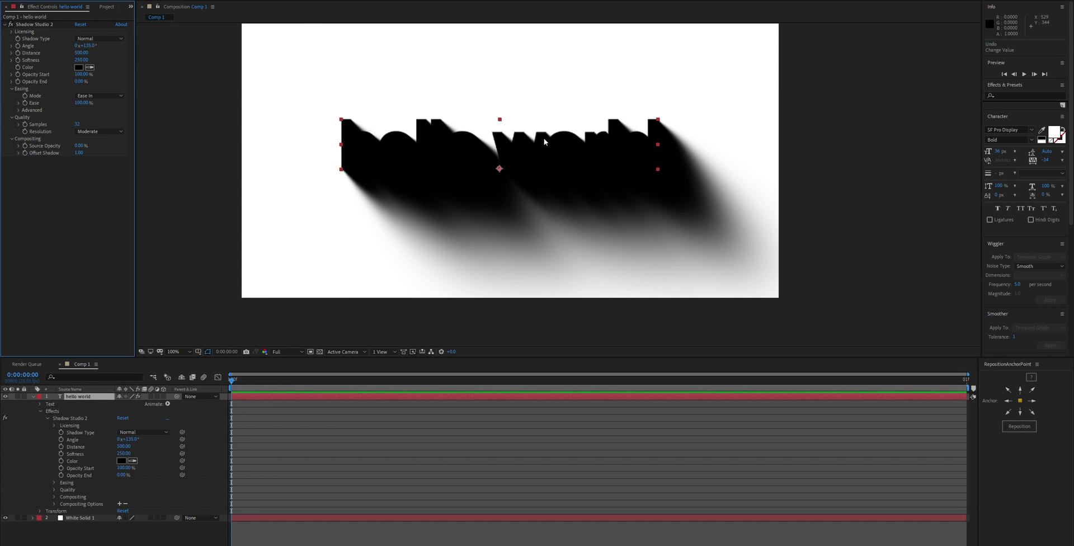
drag(377, 180, 391, 212)
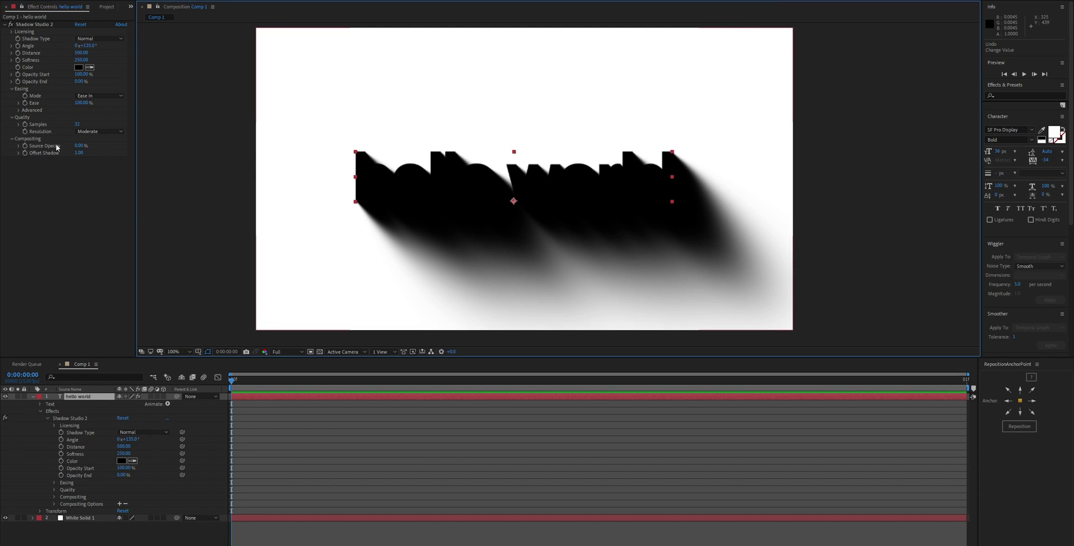
click(78, 145)
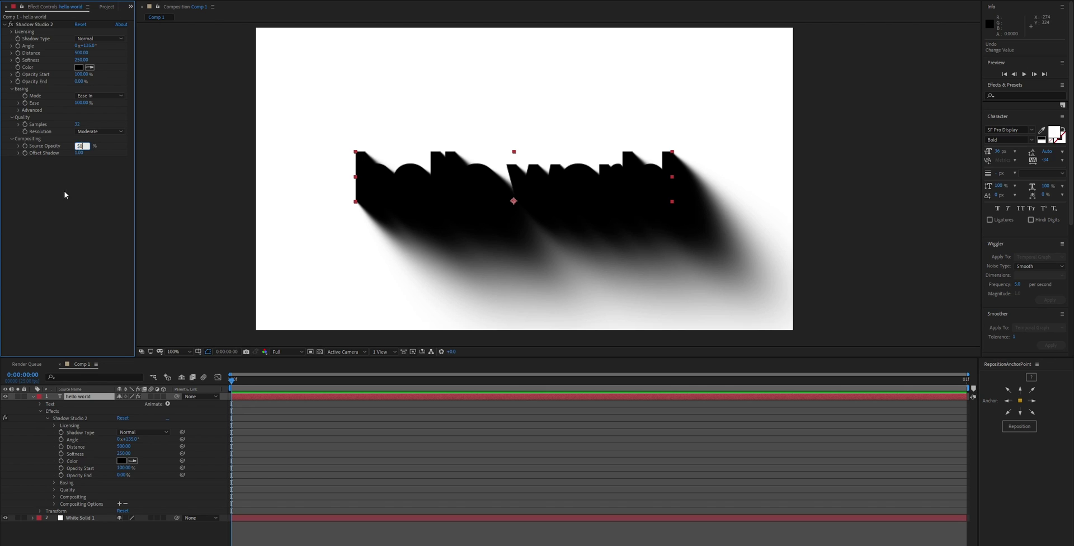
text(100)
key(Return)
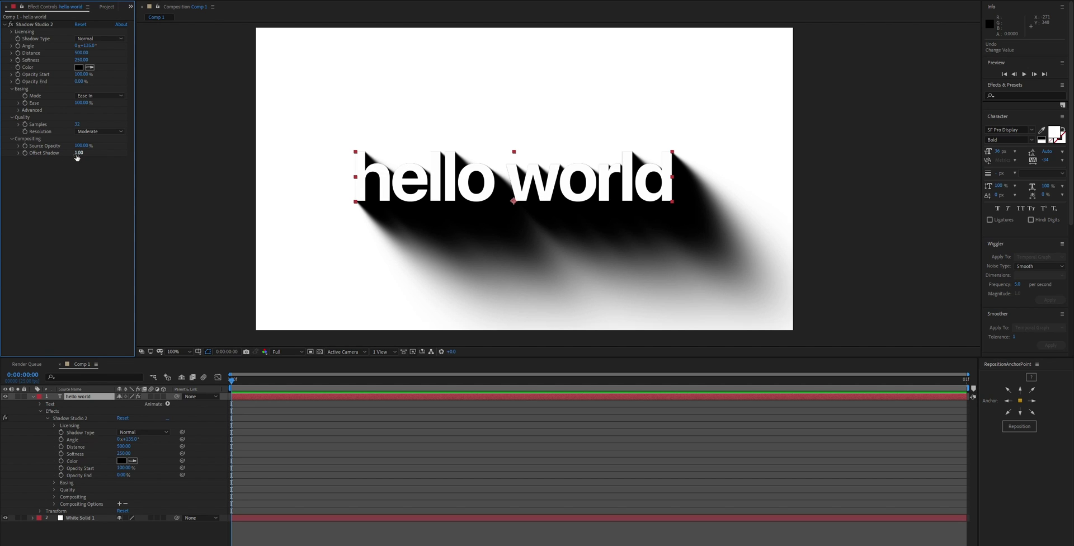
Step: Try offset shadow values of 0 and 1, and set the offset to 2
text(0)
key(Return)
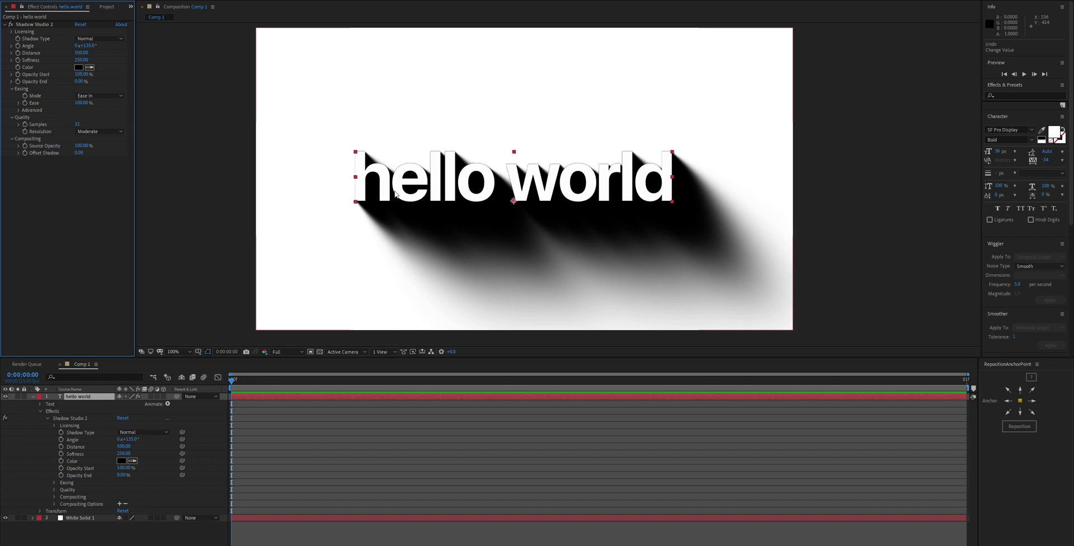
click(78, 153)
text(1)
key(Return)
click(80, 154)
text(2)
key(Return)
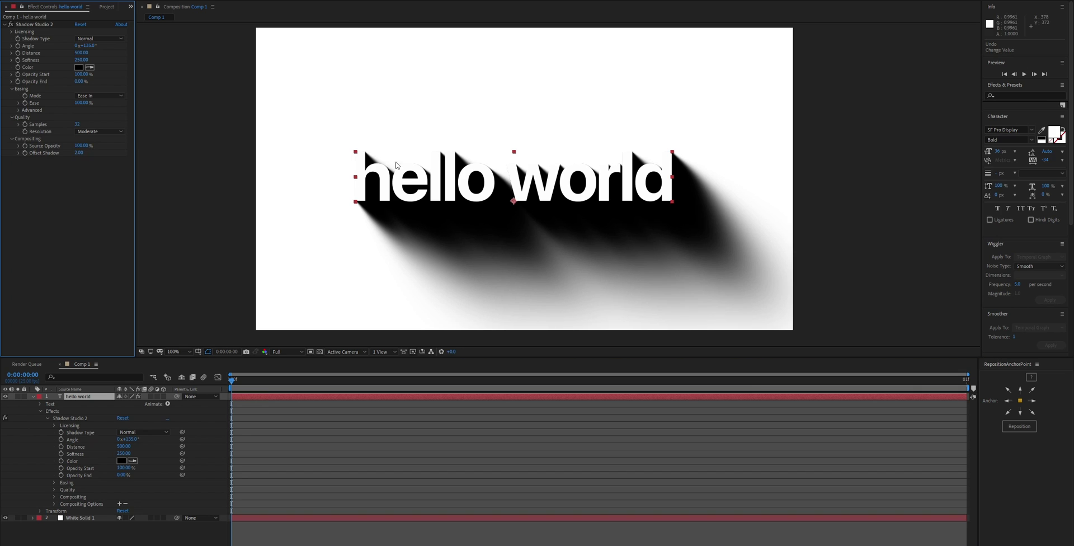
Step: Rotate the shadow's angle to about 224°
drag(81, 46, 134, 49)
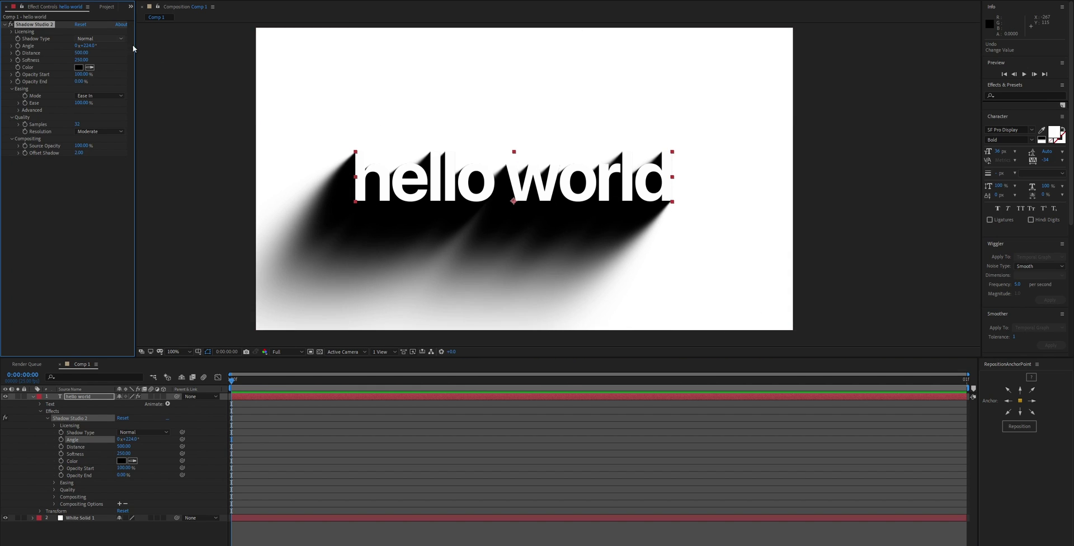